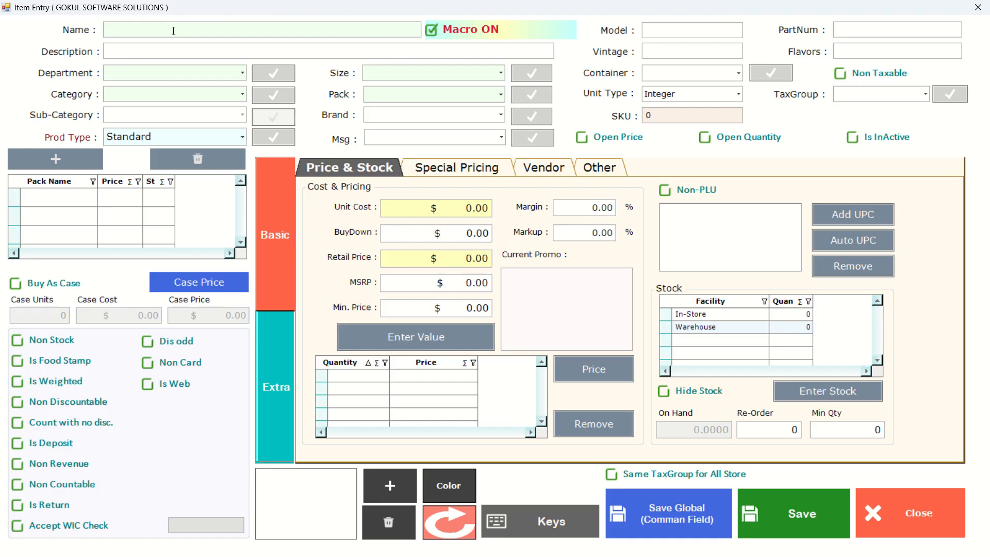
Name the item "Demo 1" and describe it as "This is a test product".
{"action": "type", "text": "Demo 1"}
{"action": "left_click", "coordinate": [137, 54]}
{"action": "type", "text": "This is a test product"}
Assign the item to the Beer department by selecting it in the department manager.
{"action": "left_click", "coordinate": [242, 72]}
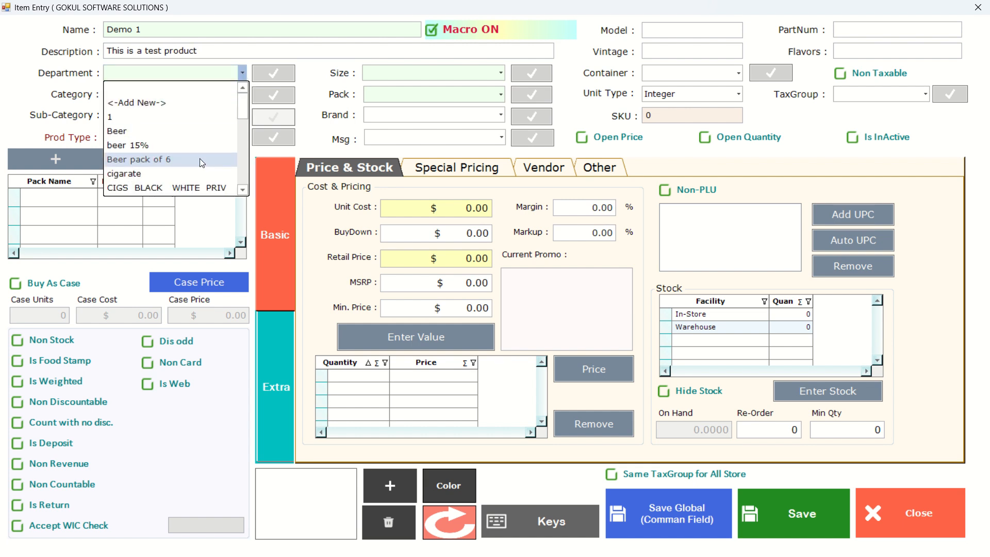
{"action": "scroll", "coordinate": [201, 160], "scroll_direction": "down", "scroll_amount": 7}
{"action": "scroll", "coordinate": [202, 163], "scroll_direction": "up", "scroll_amount": 8}
{"action": "left_click", "coordinate": [149, 105]}
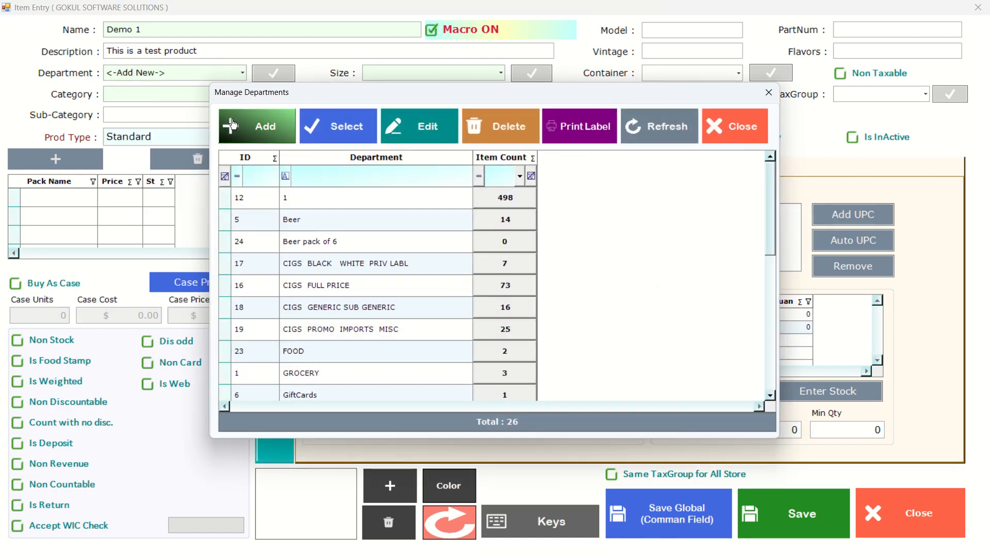
{"action": "left_click", "coordinate": [255, 133]}
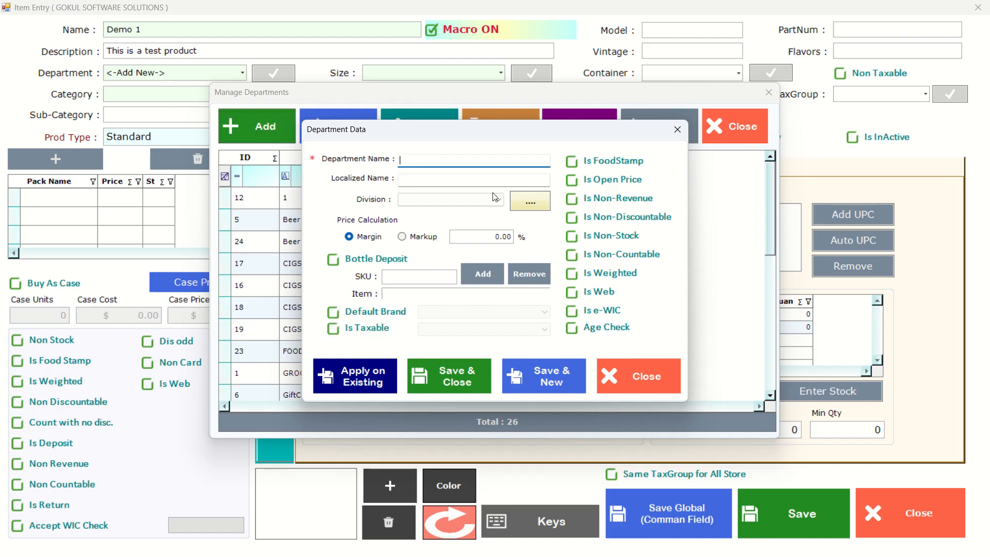
{"action": "left_click", "coordinate": [665, 385]}
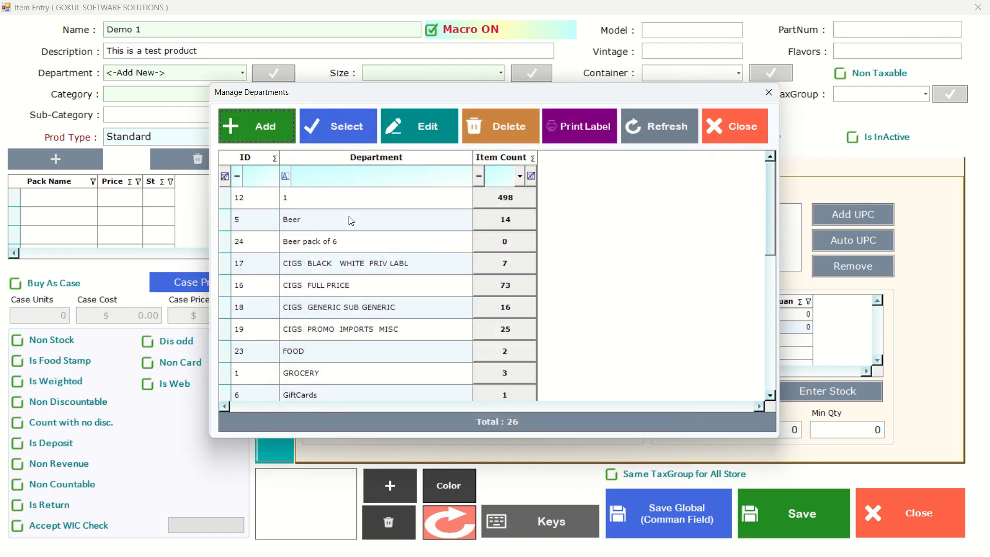
{"action": "left_click", "coordinate": [348, 215]}
{"action": "left_click", "coordinate": [348, 129]}
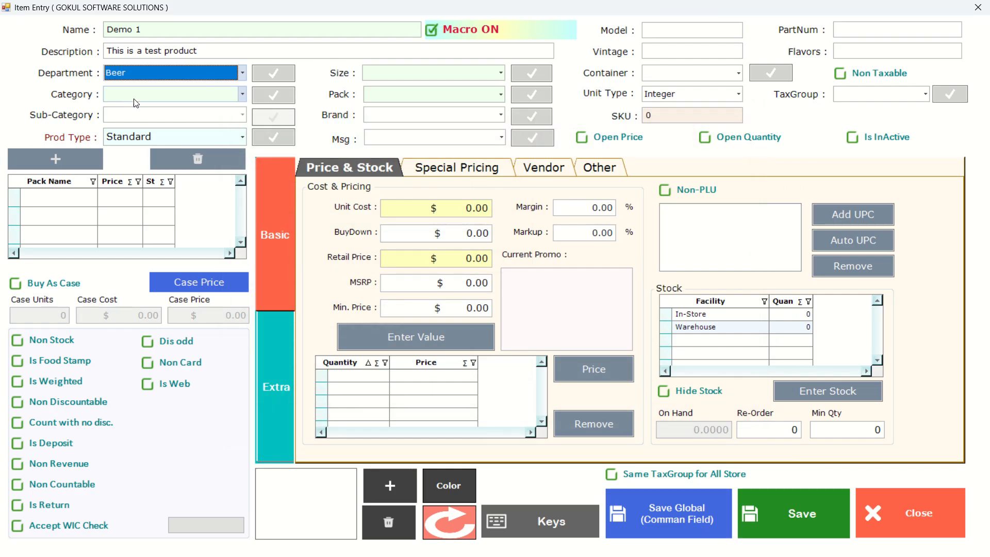
Look through the available categories and the blank form for a new category, leaving the category manager without choosing one.
{"action": "left_click", "coordinate": [242, 95]}
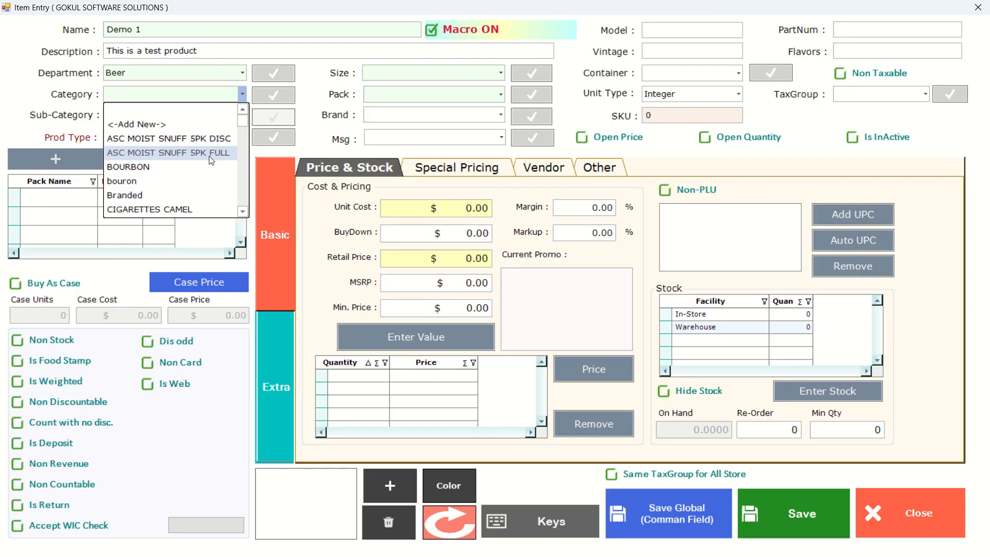
{"action": "scroll", "coordinate": [208, 178], "scroll_direction": "down", "scroll_amount": 10}
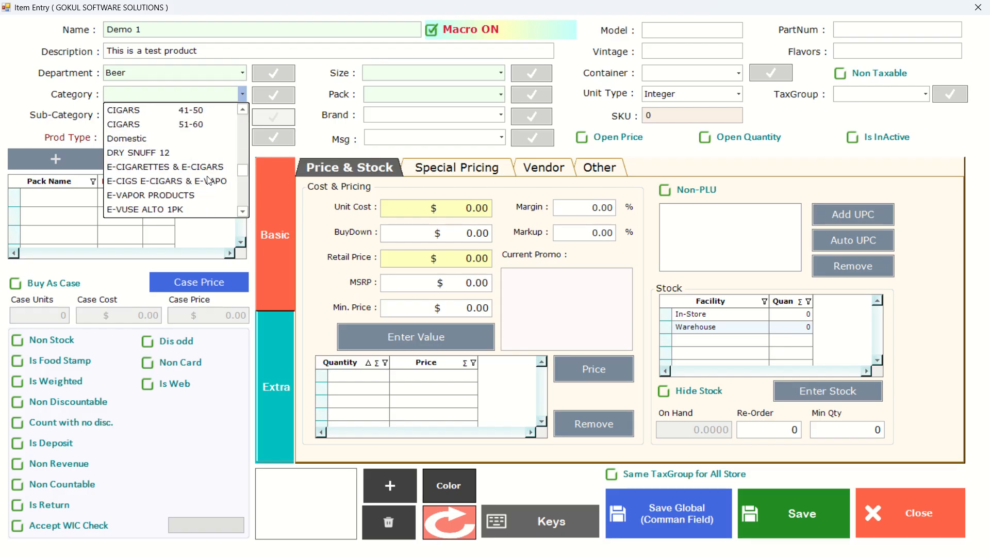
{"action": "scroll", "coordinate": [209, 180], "scroll_direction": "up", "scroll_amount": 10}
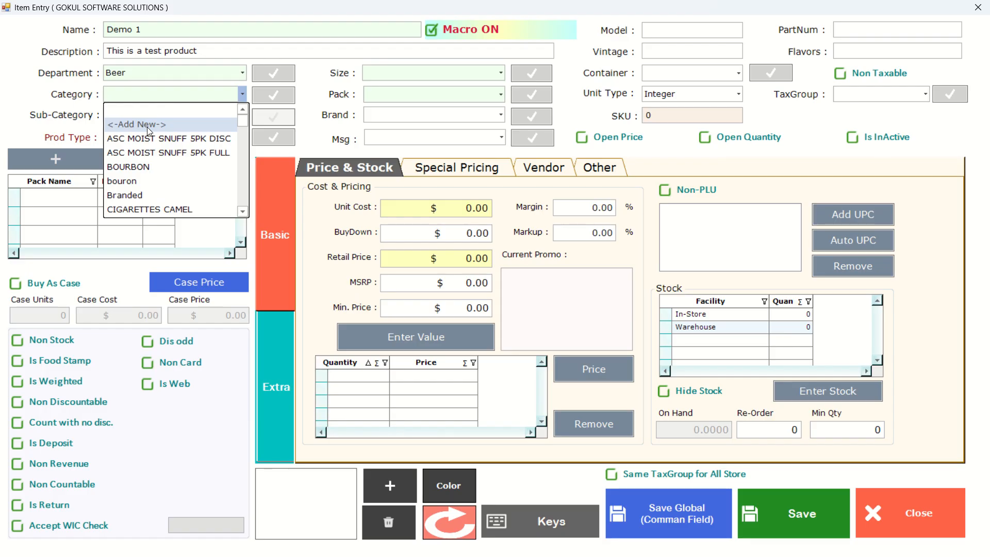
{"action": "left_click", "coordinate": [148, 128]}
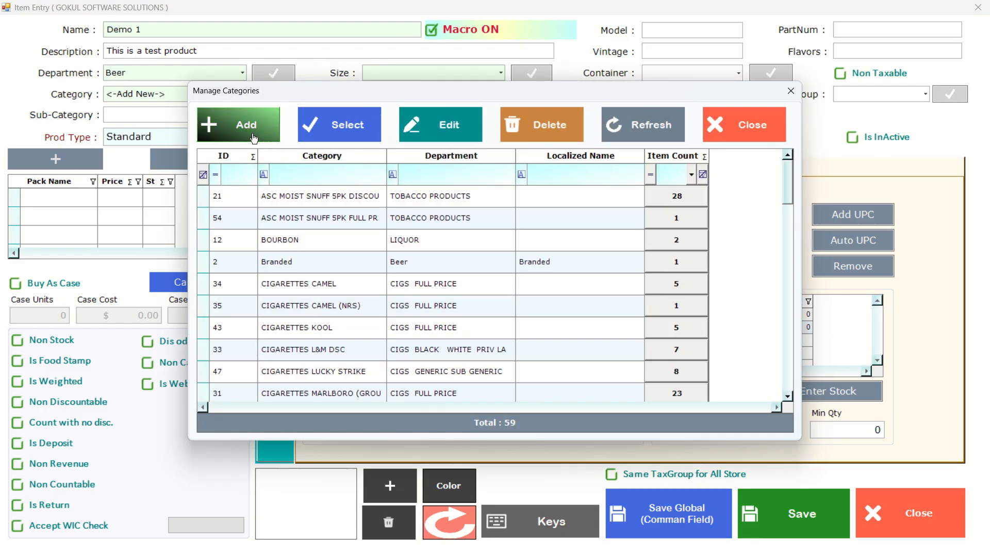
{"action": "left_click", "coordinate": [249, 130]}
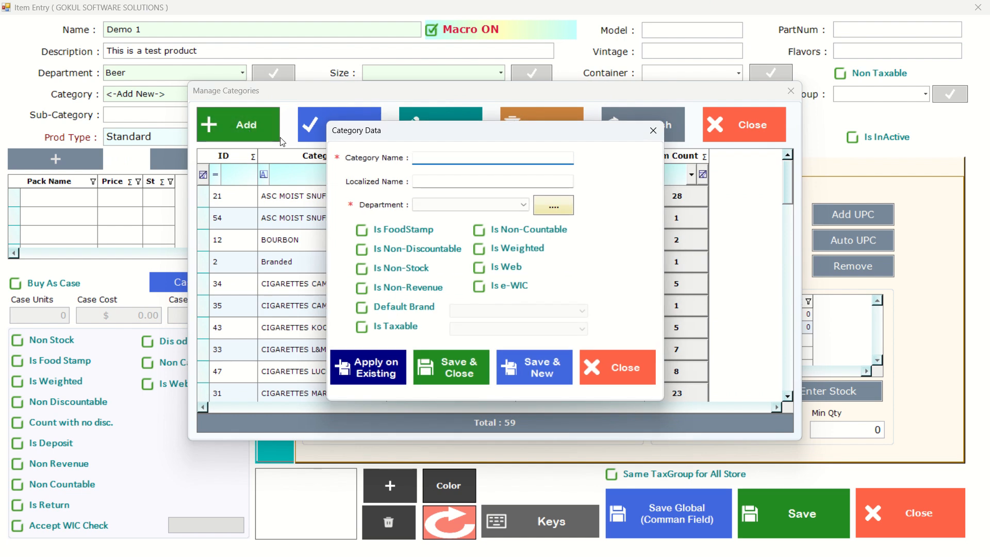
{"action": "left_click", "coordinate": [619, 376]}
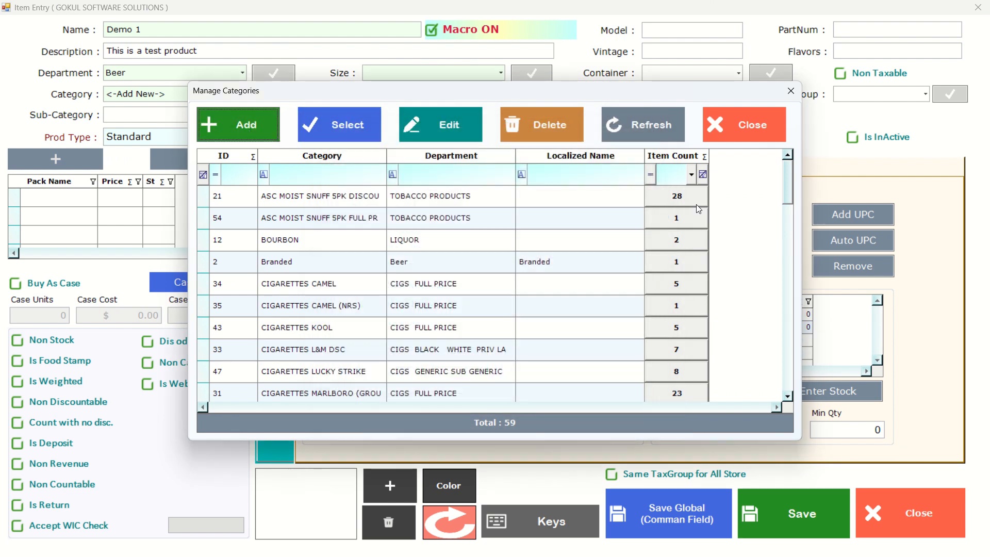
{"action": "left_click", "coordinate": [729, 135]}
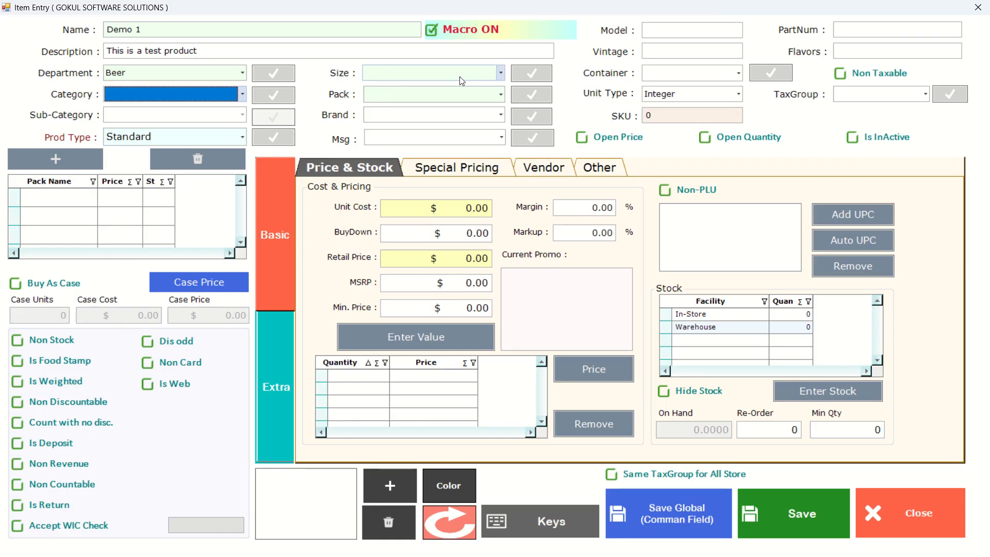
Set the item's size to 10.6 OZ and its pack to Single.
{"action": "left_click", "coordinate": [500, 73]}
{"action": "scroll", "coordinate": [459, 131], "scroll_direction": "down", "scroll_amount": 10}
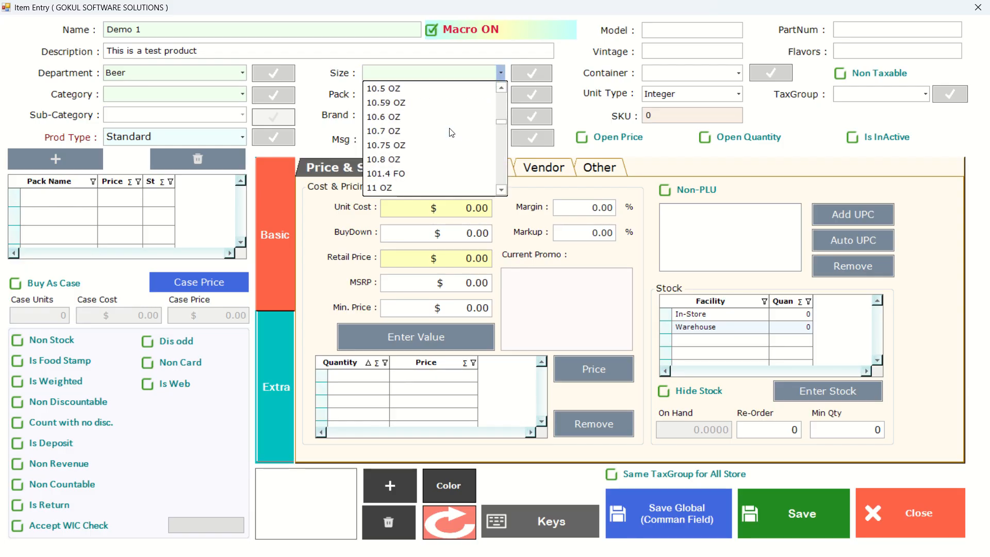
{"action": "left_click", "coordinate": [425, 117]}
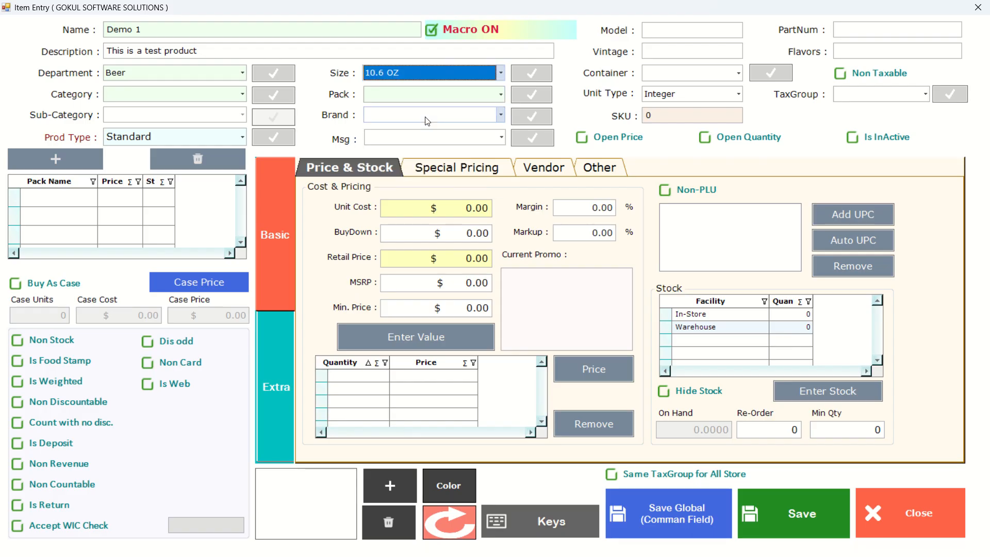
{"action": "left_click", "coordinate": [501, 74]}
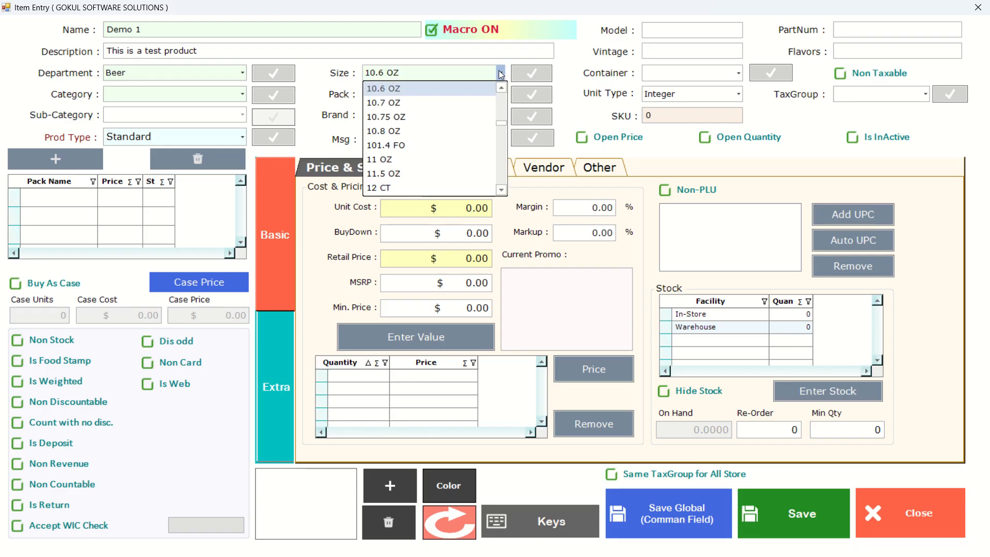
{"action": "scroll", "coordinate": [451, 140], "scroll_direction": "up", "scroll_amount": 10}
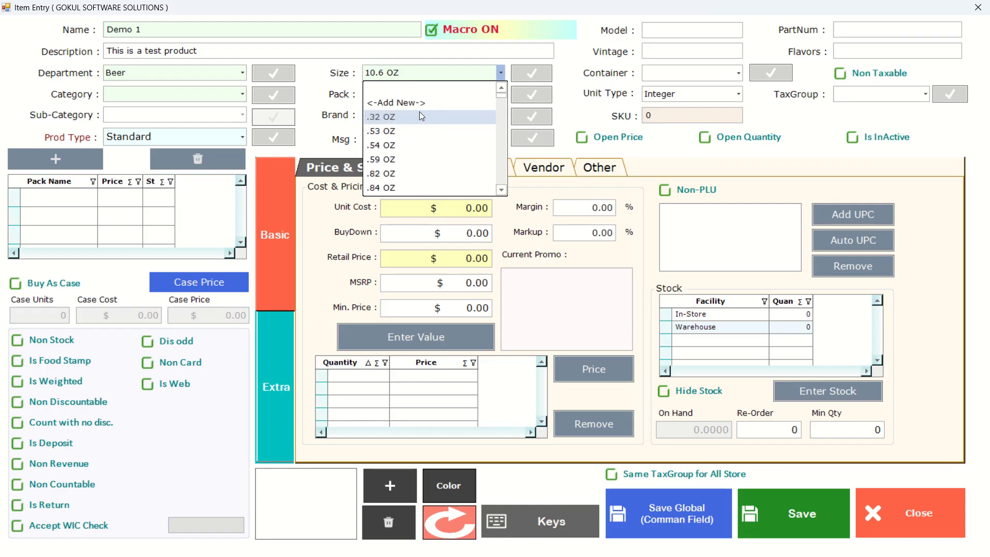
{"action": "left_click", "coordinate": [330, 99]}
{"action": "left_click", "coordinate": [501, 95]}
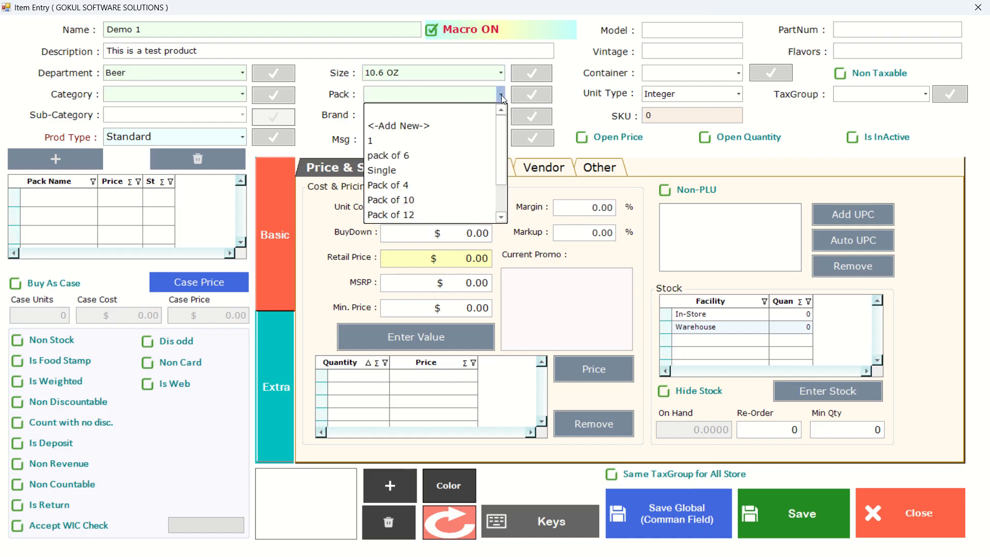
{"action": "left_click", "coordinate": [456, 176]}
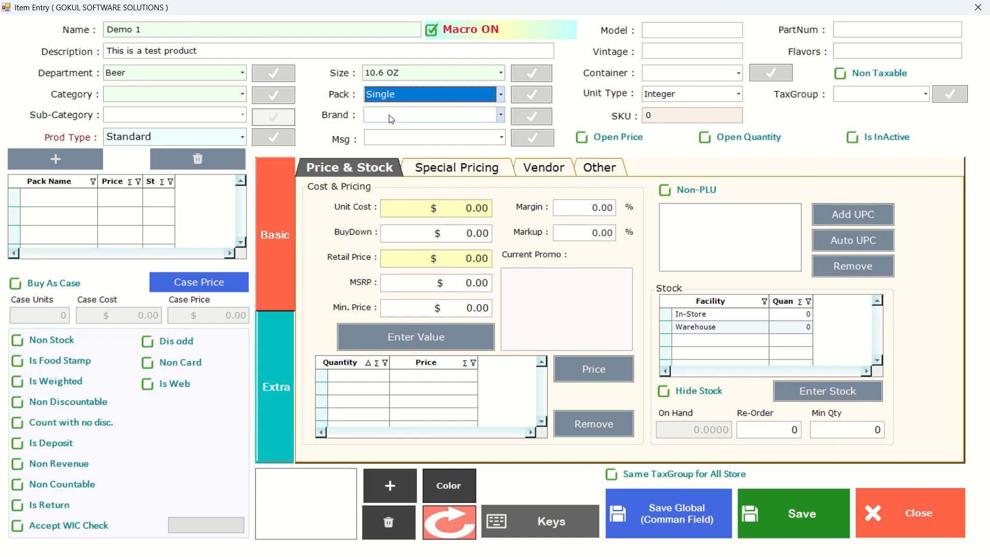
Open the item brand manager through the brand field's add-new option and highlight the 3 MUSKETEERS brand.
{"action": "left_click", "coordinate": [500, 118]}
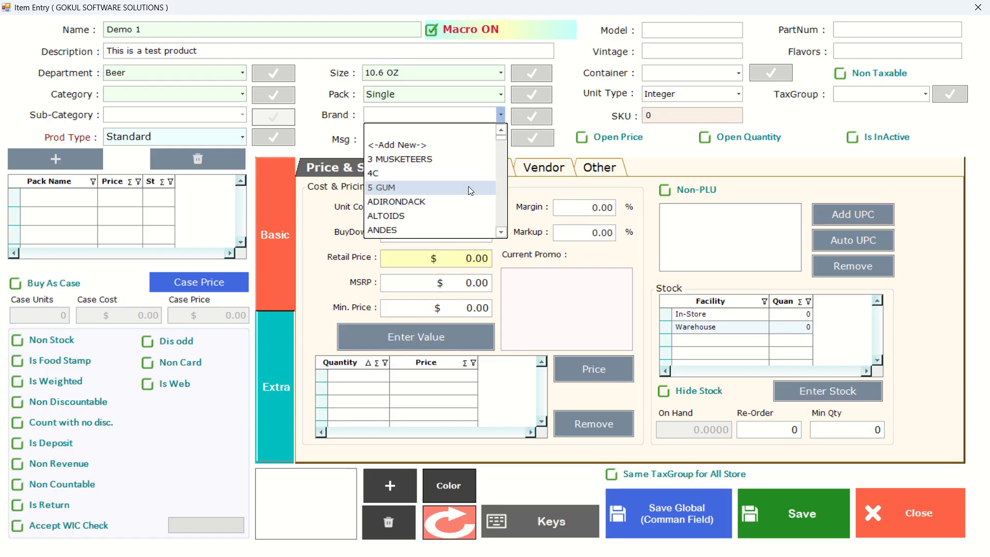
{"action": "scroll", "coordinate": [470, 188], "scroll_direction": "down", "scroll_amount": 5}
{"action": "scroll", "coordinate": [470, 188], "scroll_direction": "down", "scroll_amount": 20}
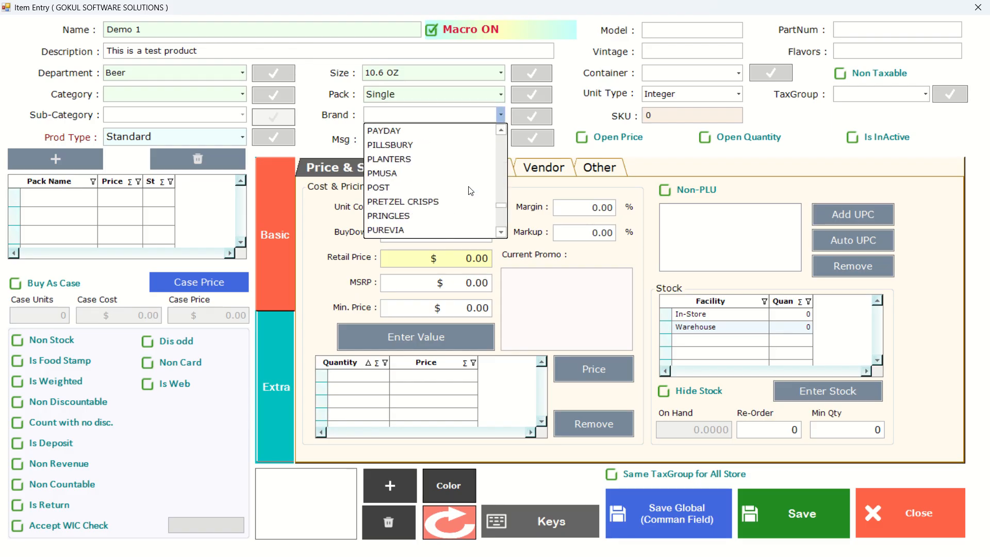
{"action": "scroll", "coordinate": [470, 191], "scroll_direction": "up", "scroll_amount": 15}
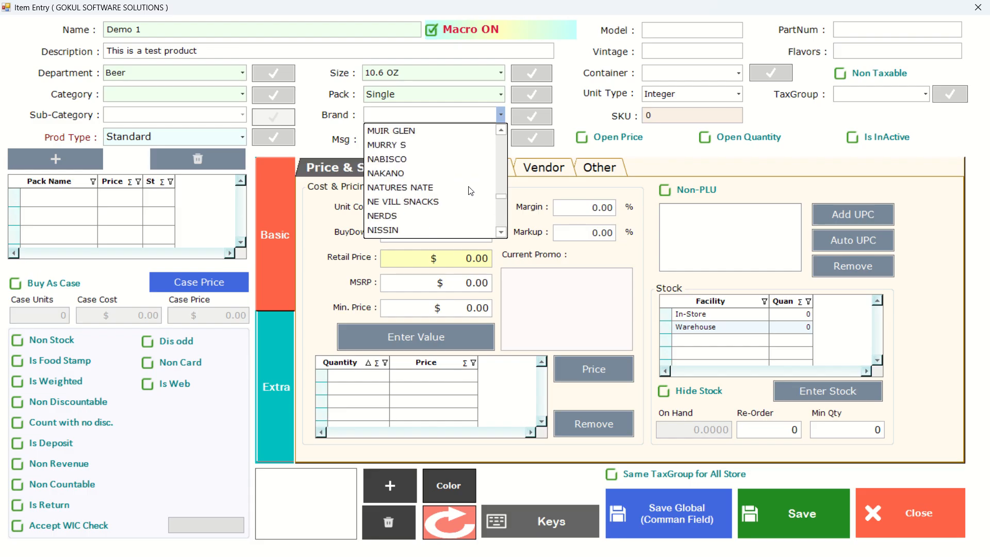
{"action": "scroll", "coordinate": [470, 190], "scroll_direction": "up", "scroll_amount": 15}
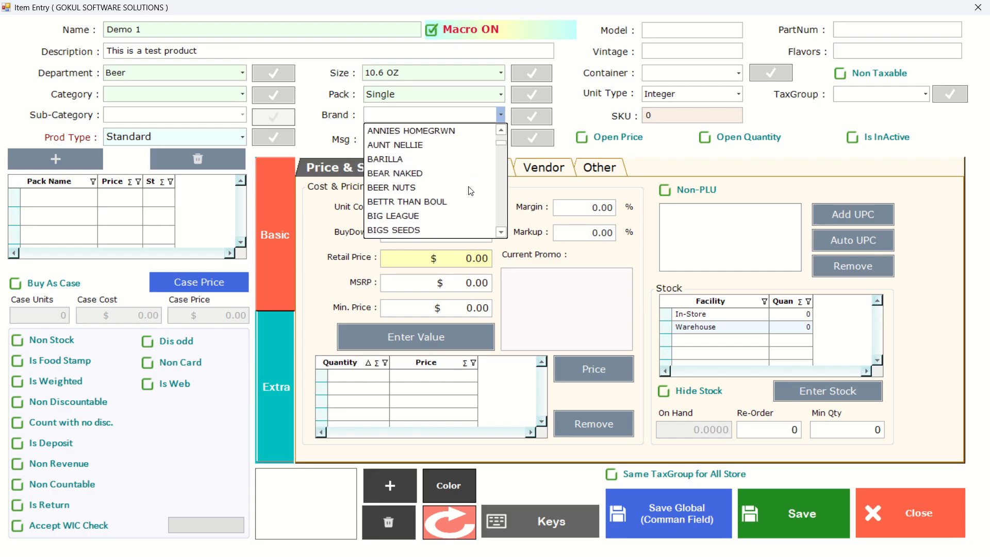
{"action": "left_click", "coordinate": [428, 145]}
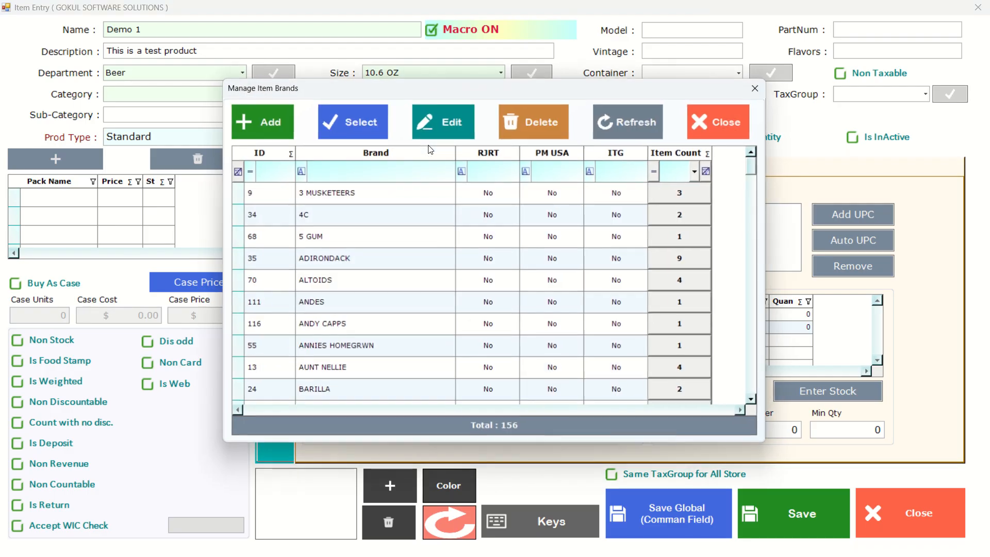
{"action": "scroll", "coordinate": [432, 296], "scroll_direction": "down", "scroll_amount": 6}
{"action": "scroll", "coordinate": [432, 295], "scroll_direction": "down", "scroll_amount": 20}
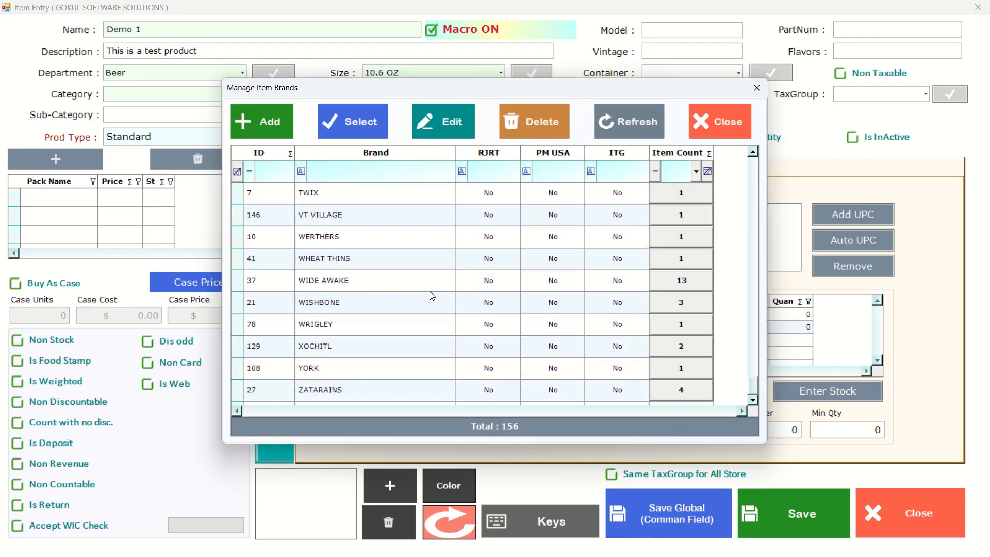
{"action": "scroll", "coordinate": [432, 296], "scroll_direction": "up", "scroll_amount": 20}
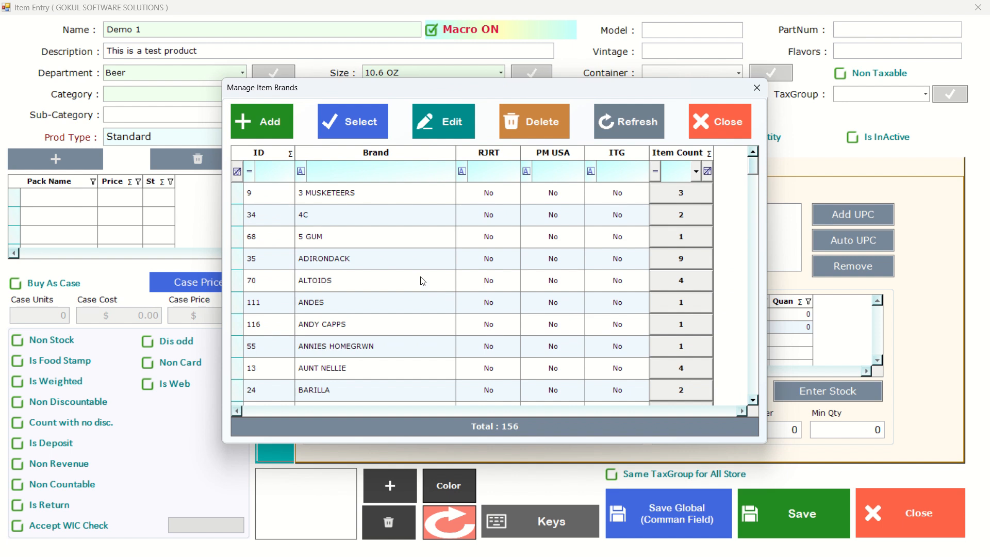
{"action": "left_click", "coordinate": [389, 193]}
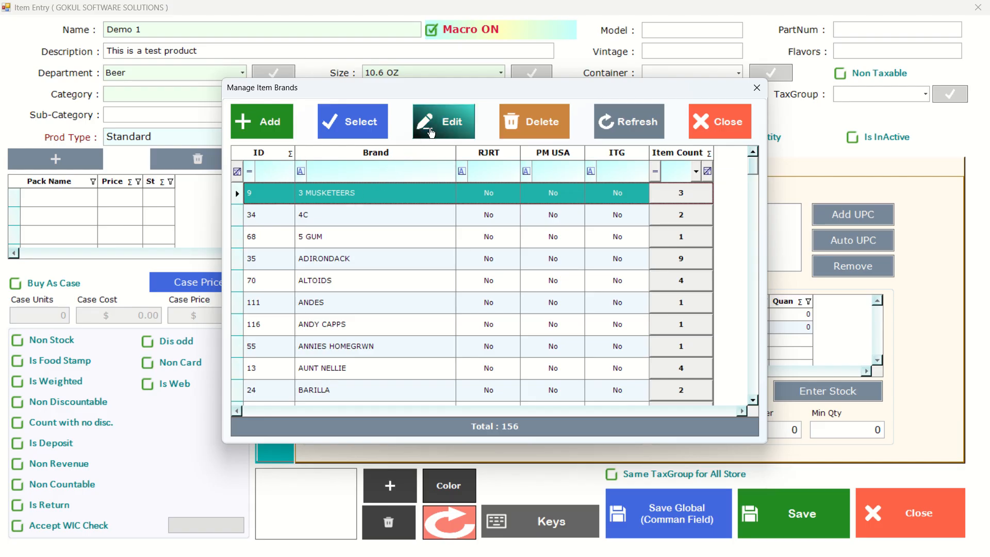
{"action": "left_click", "coordinate": [431, 134]}
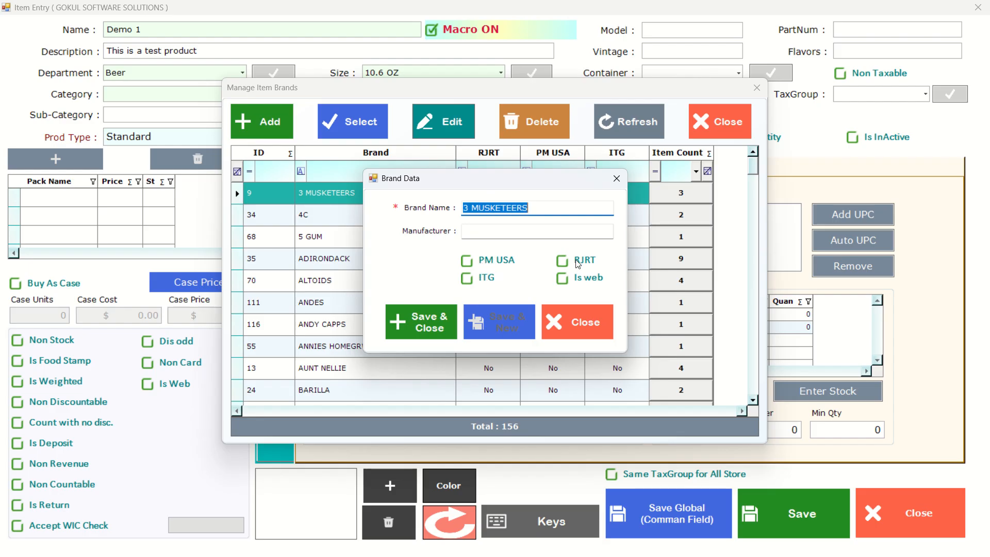
{"action": "left_click", "coordinate": [470, 262]}
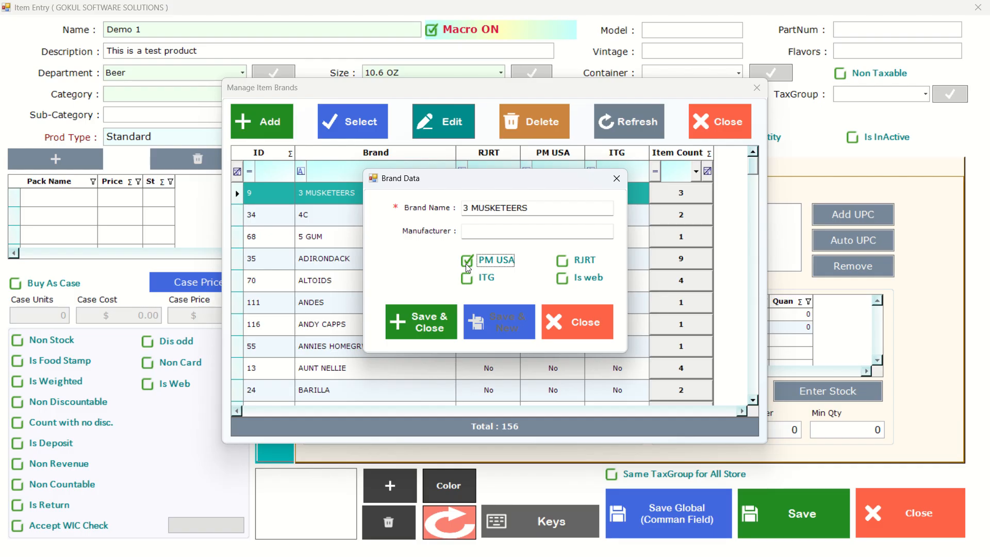
{"action": "left_click", "coordinate": [467, 266]}
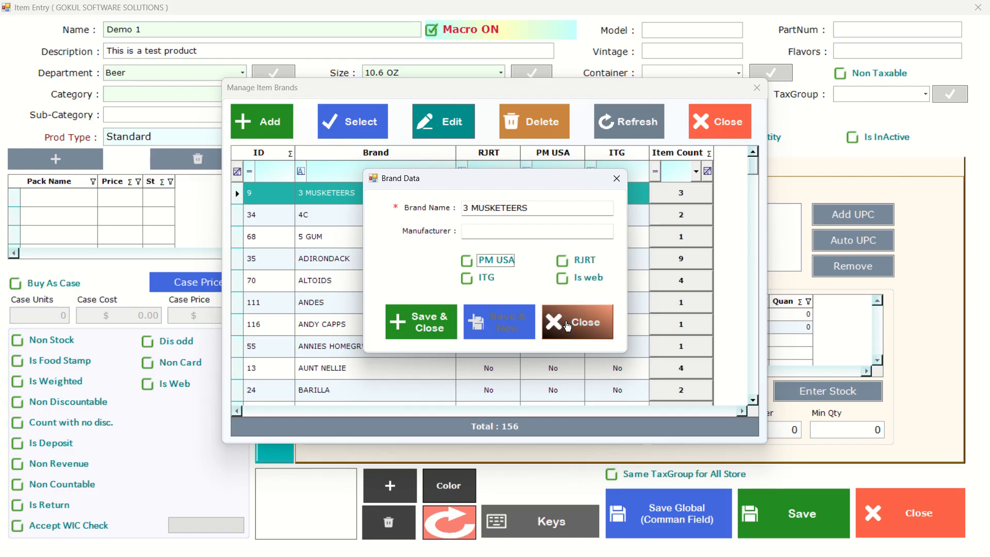
{"action": "left_click", "coordinate": [581, 322]}
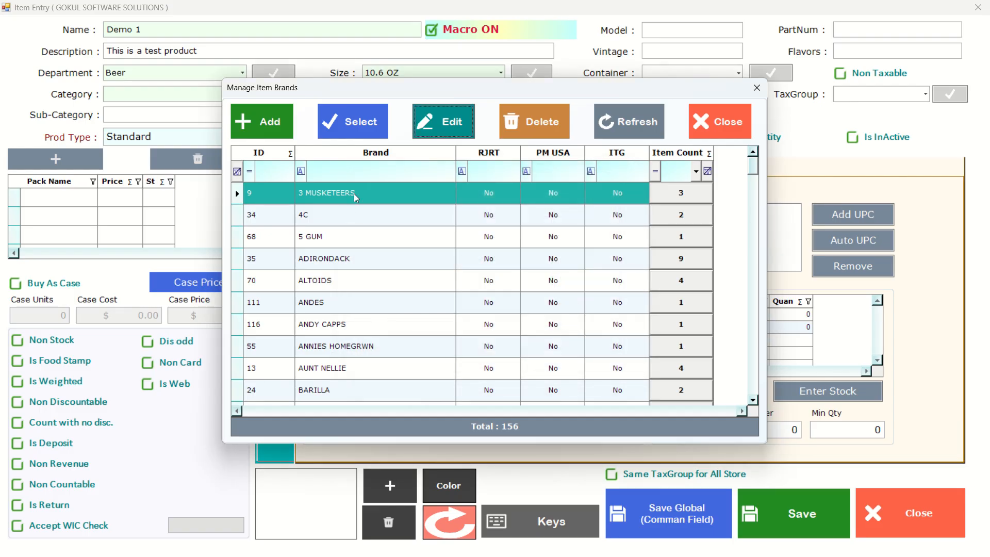
Assign the highlighted 3 MUSKETEERS brand to the item and set its message to "age check".
{"action": "left_click", "coordinate": [364, 134]}
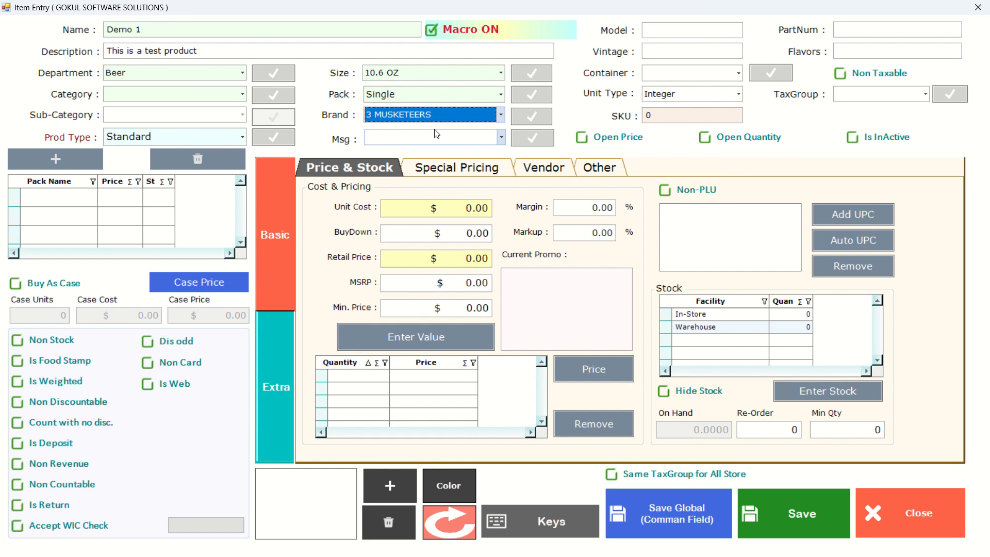
{"action": "left_click", "coordinate": [501, 139]}
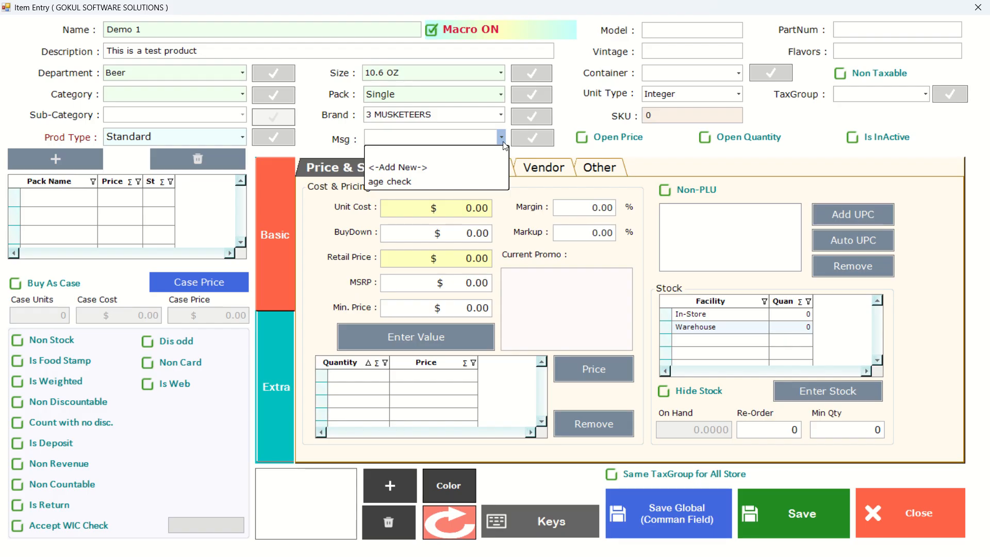
{"action": "left_click", "coordinate": [450, 182]}
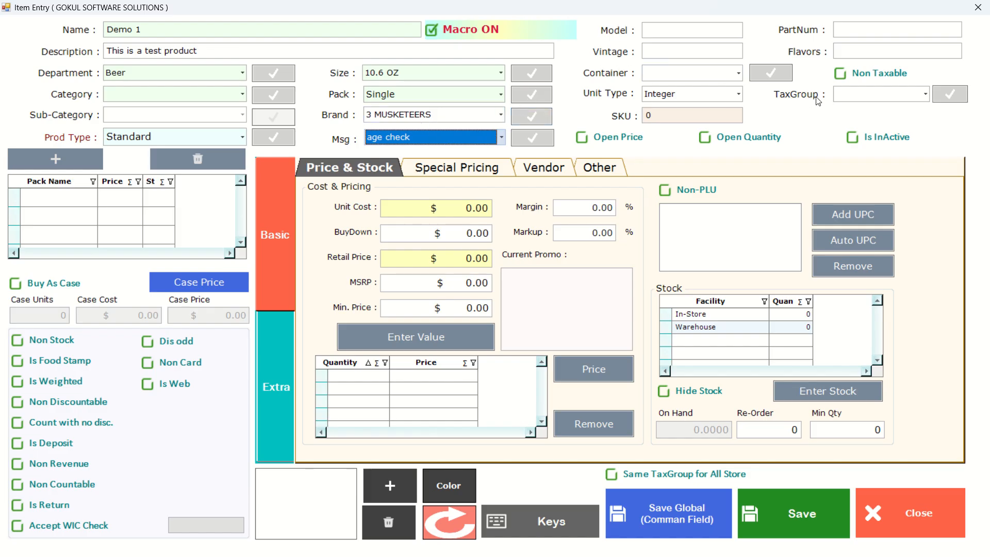
Switch the item's Non Taxable option on and off again, leaving it taxable under the Grocery Tax (H) group.
{"action": "left_click", "coordinate": [841, 75]}
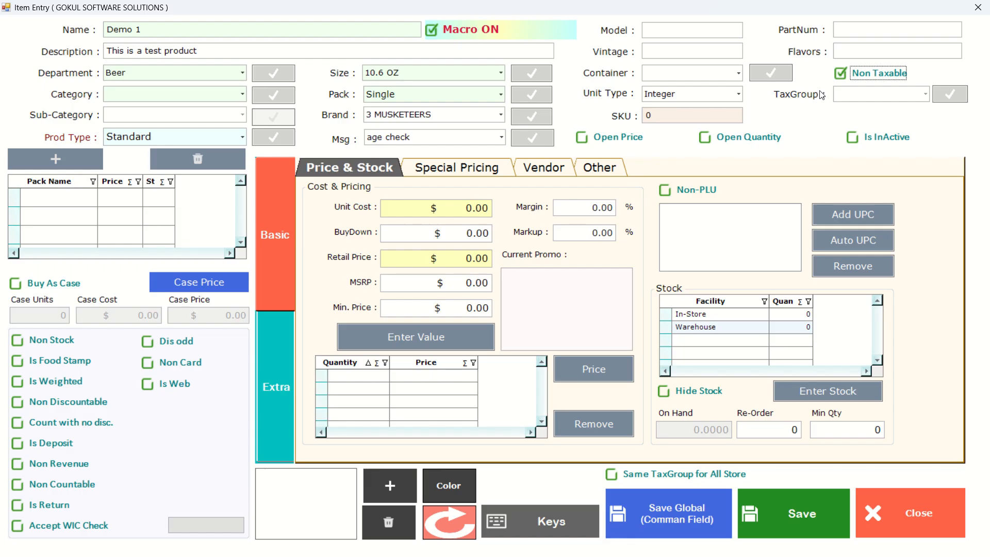
{"action": "left_click", "coordinate": [842, 78]}
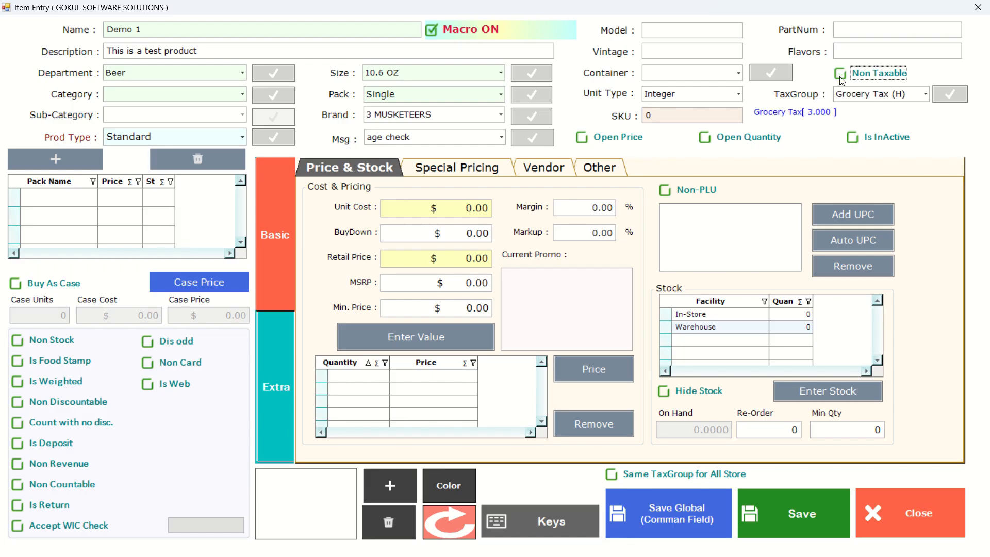
Change the item's tax group to High + CC.
{"action": "left_click", "coordinate": [925, 96]}
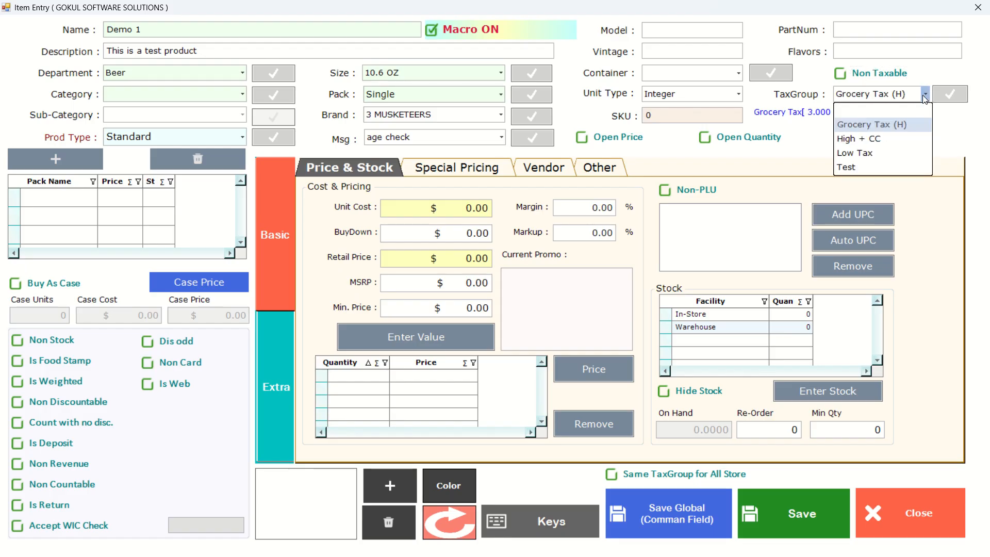
{"action": "left_click", "coordinate": [889, 138]}
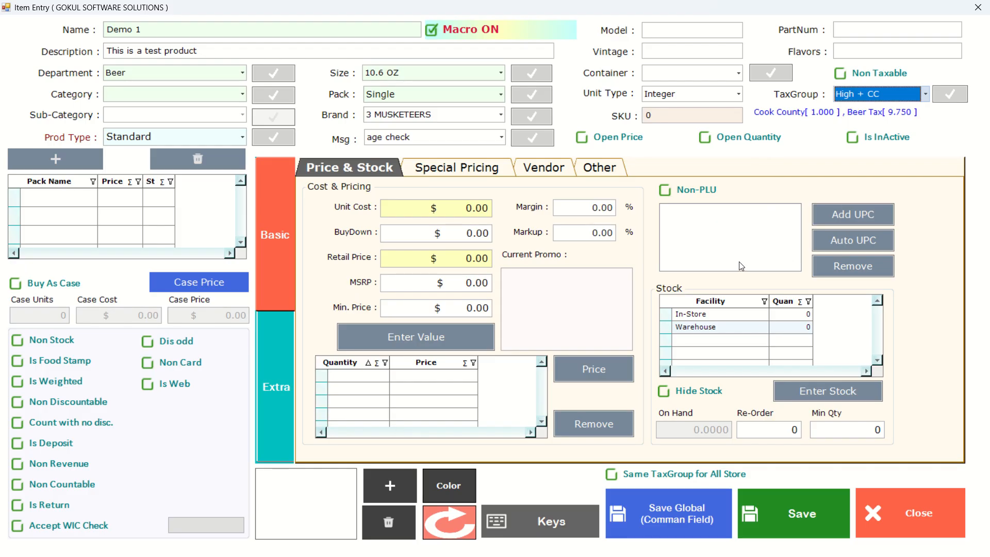
{"action": "left_click", "coordinate": [828, 220]}
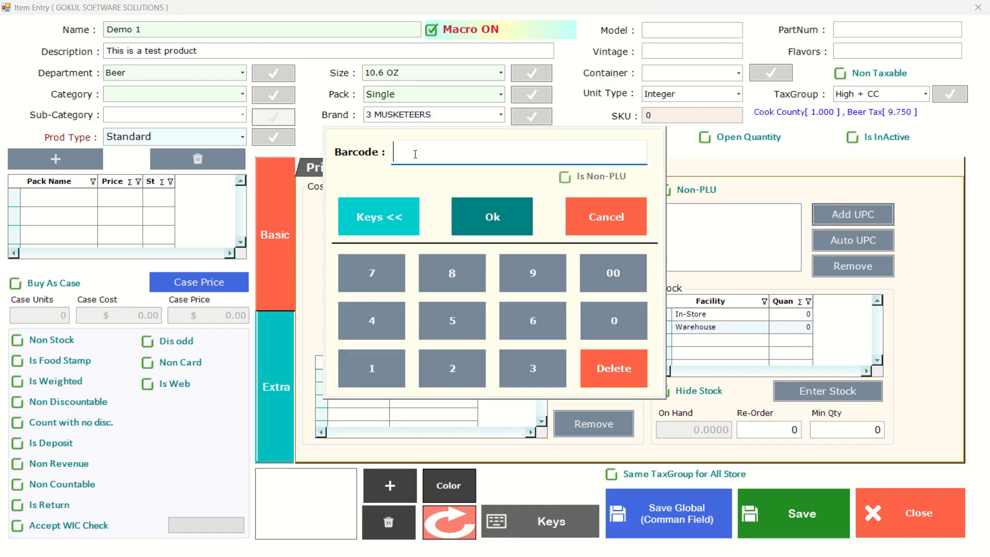
{"action": "type", "text": "5132653"}
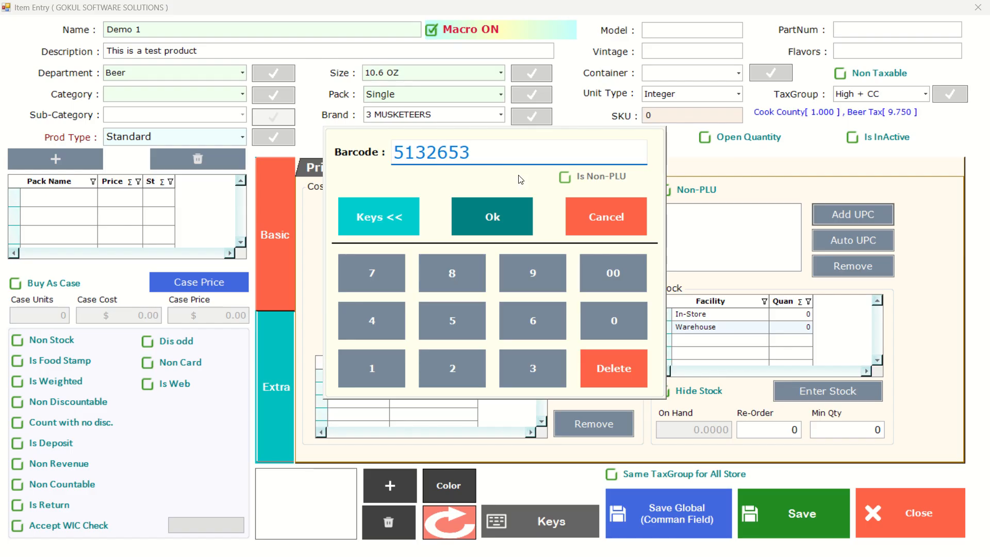
{"action": "left_click", "coordinate": [597, 214]}
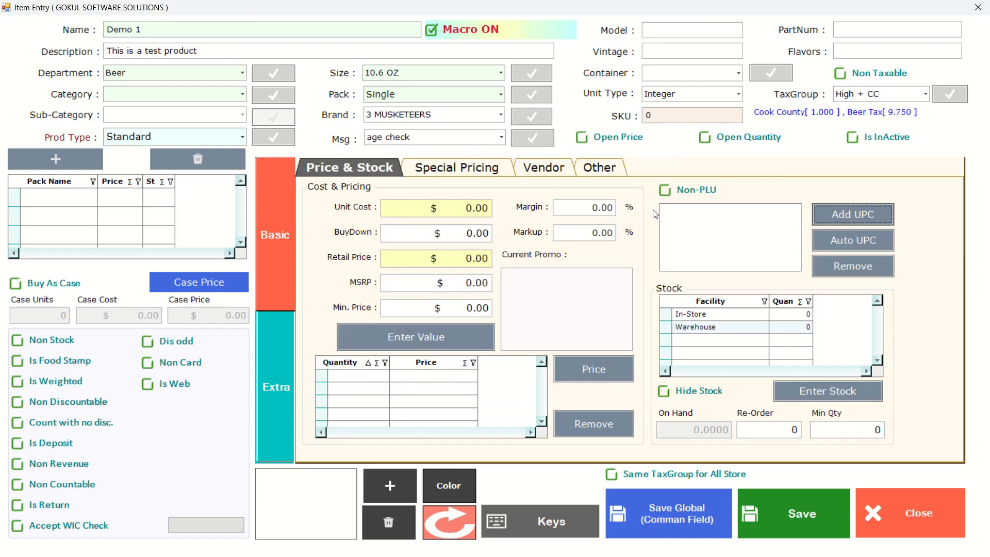
Generate an automatic UPC for the item and enable Buy As Case with 12 case units and a case cost of $300.00.
{"action": "left_click", "coordinate": [845, 240]}
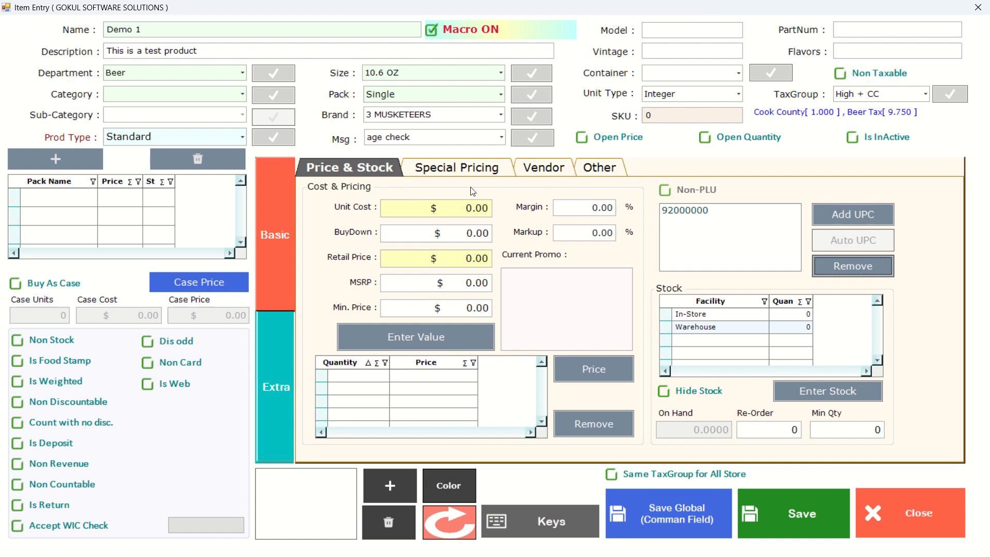
{"action": "left_click", "coordinate": [16, 284]}
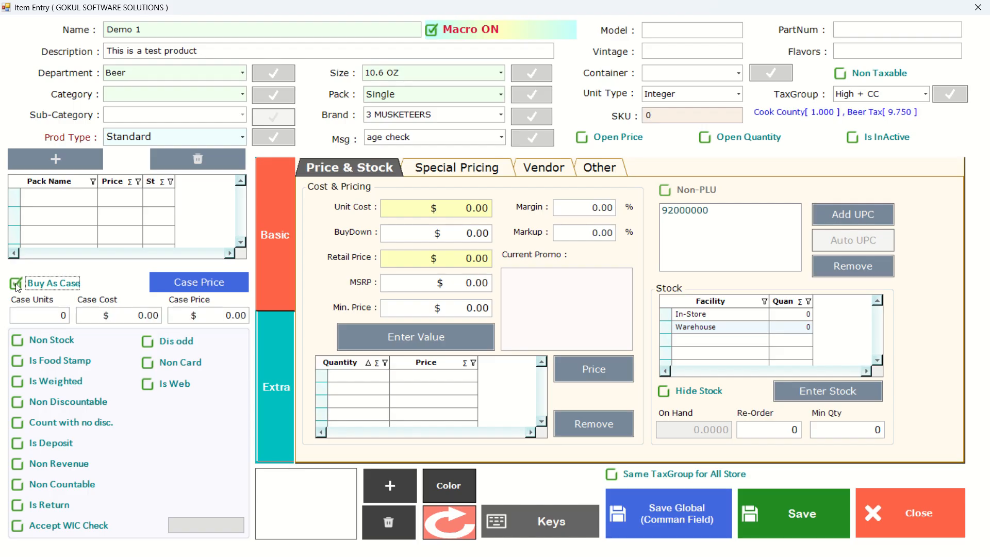
{"action": "left_click", "coordinate": [56, 317]}
{"action": "type", "text": "12"}
{"action": "left_click", "coordinate": [143, 316]}
{"action": "type", "text": "300.00"}
{"action": "left_click", "coordinate": [468, 213]}
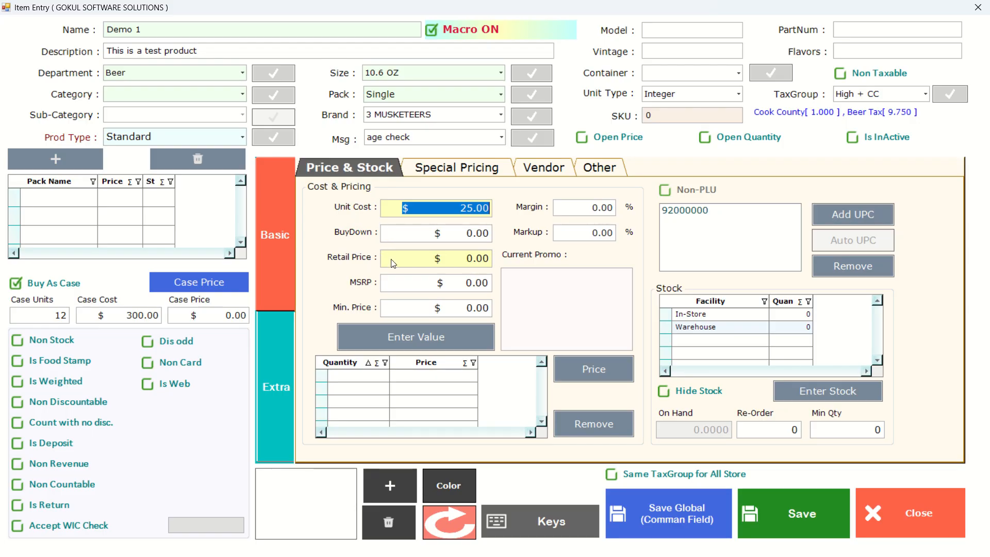
Set the item's retail price to $29.99.
{"action": "left_click", "coordinate": [473, 259]}
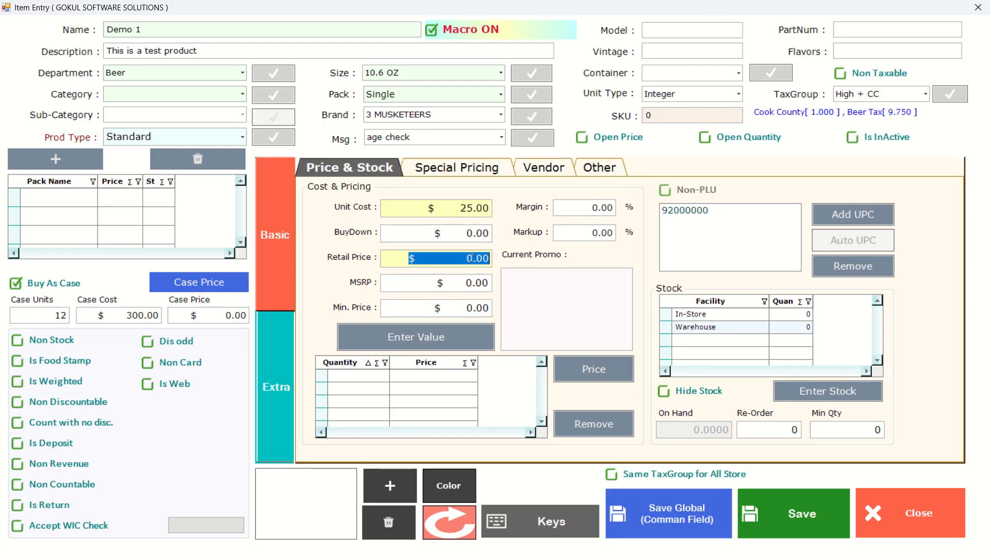
{"action": "type", "text": "29"}
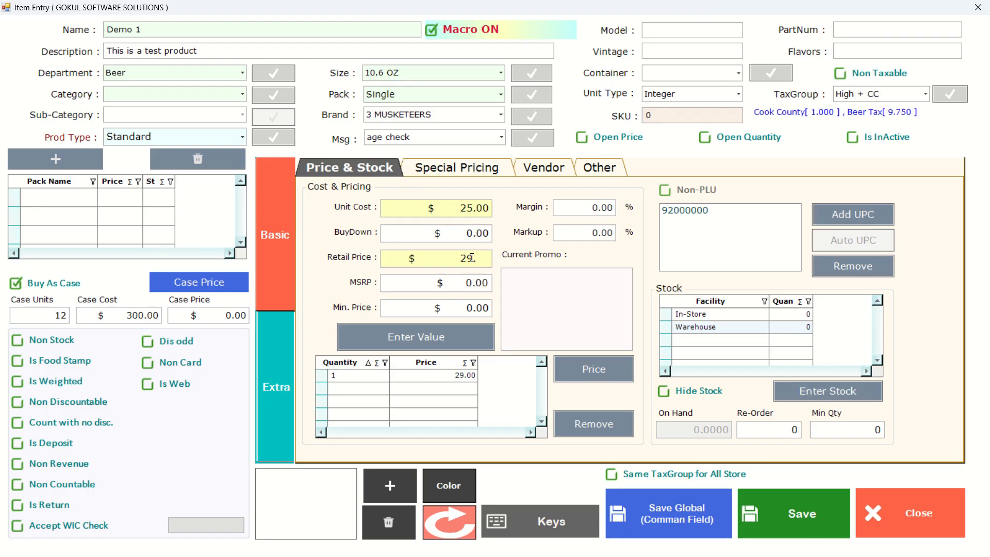
{"action": "type", "text": ".99"}
{"action": "left_click", "coordinate": [518, 280]}
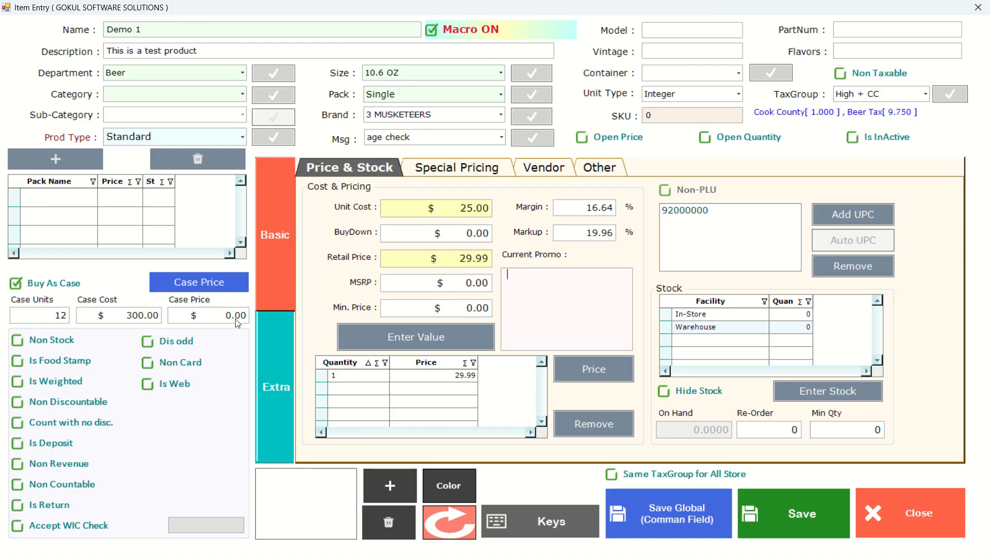
Enter an In-Store case quantity of 10 and update the item's existing stock with it.
{"action": "left_click", "coordinate": [827, 396]}
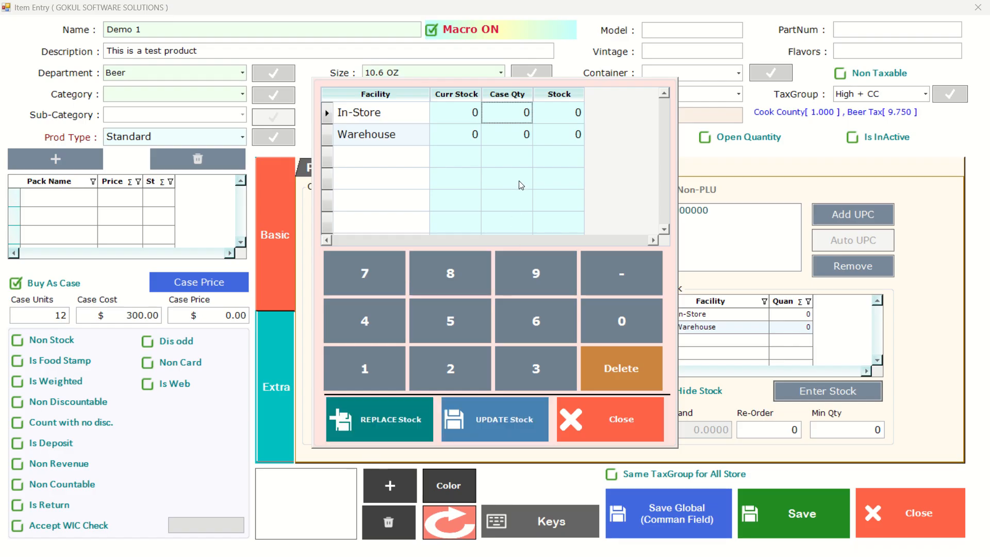
{"action": "left_click", "coordinate": [524, 113]}
{"action": "type", "text": "10"}
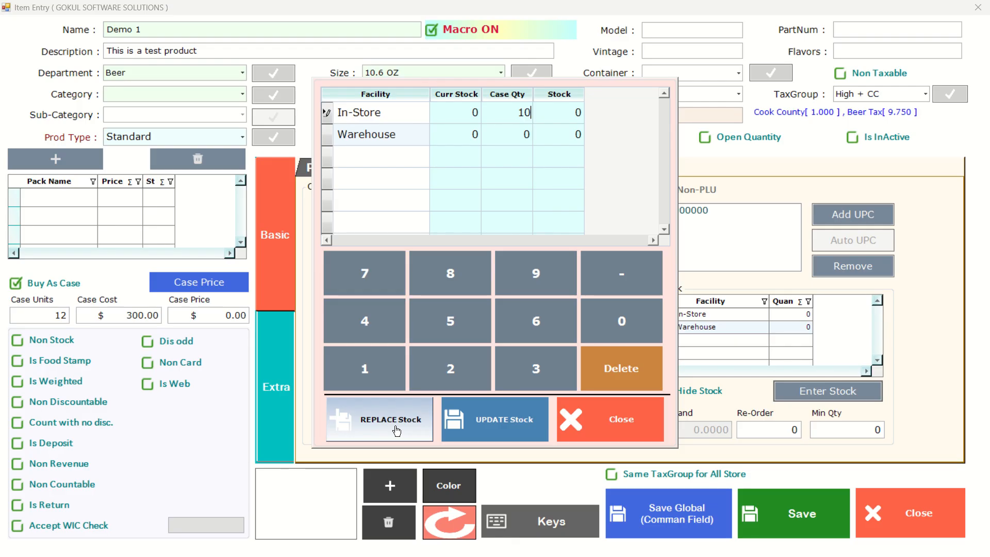
{"action": "left_click", "coordinate": [499, 428]}
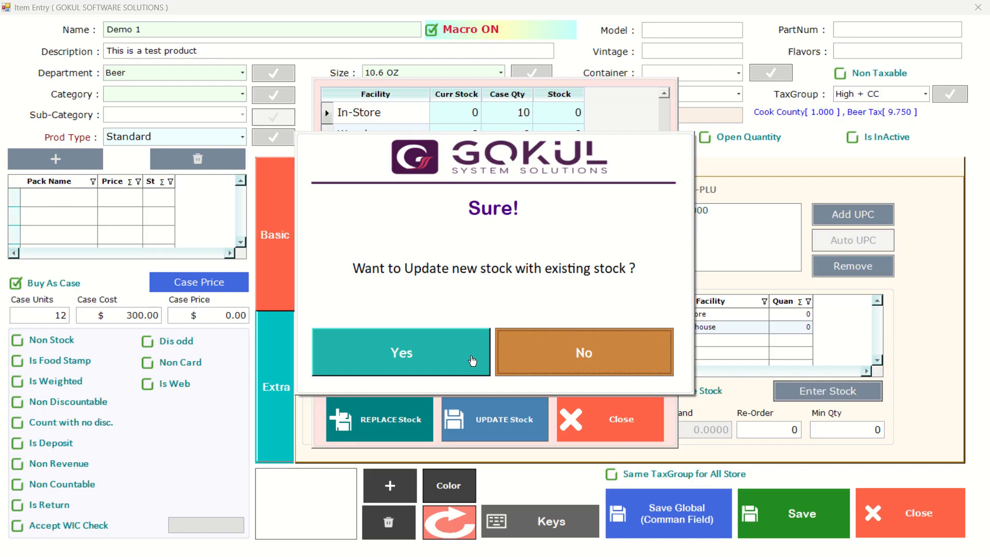
{"action": "left_click", "coordinate": [472, 360]}
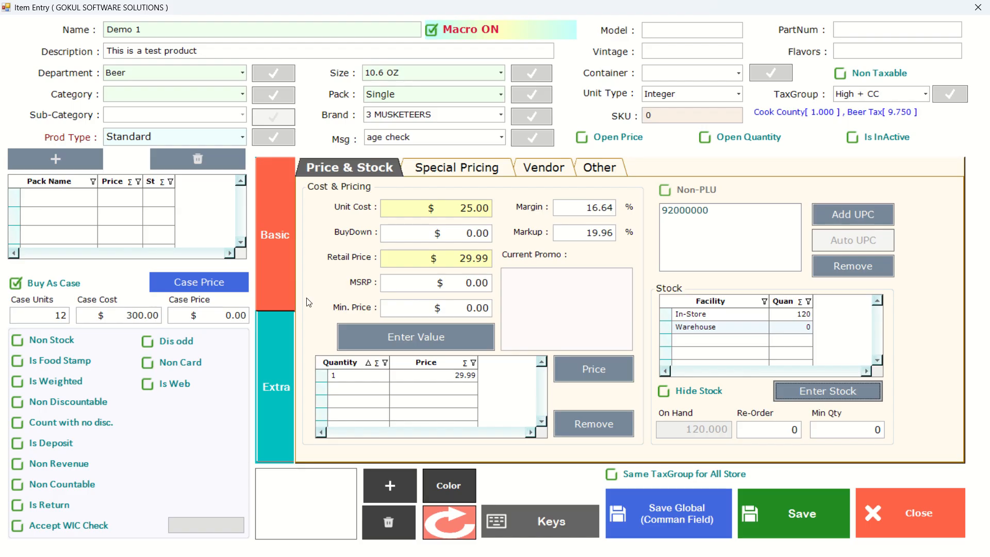
Save the Demo 1 item and review its remaining columns in the product list.
{"action": "left_click", "coordinate": [807, 326]}
{"action": "left_click", "coordinate": [786, 514]}
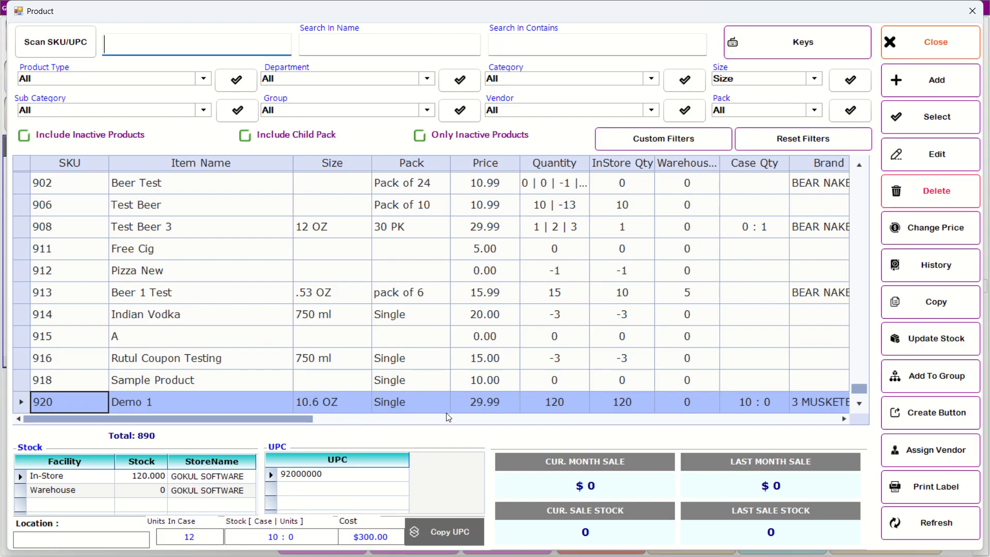
{"action": "left_click", "coordinate": [352, 419]}
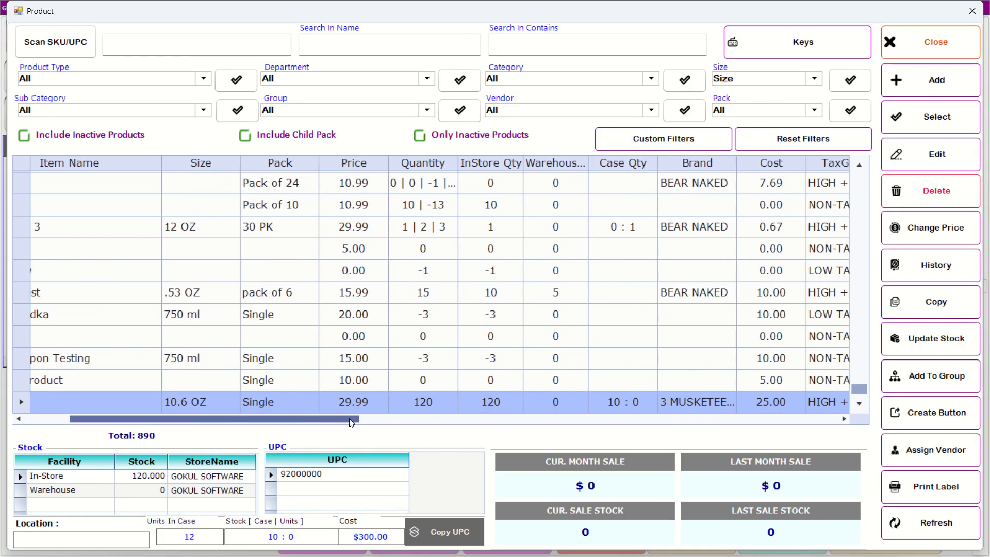
{"action": "left_click_drag", "start_coordinate": [351, 423], "coordinate": [206, 432]}
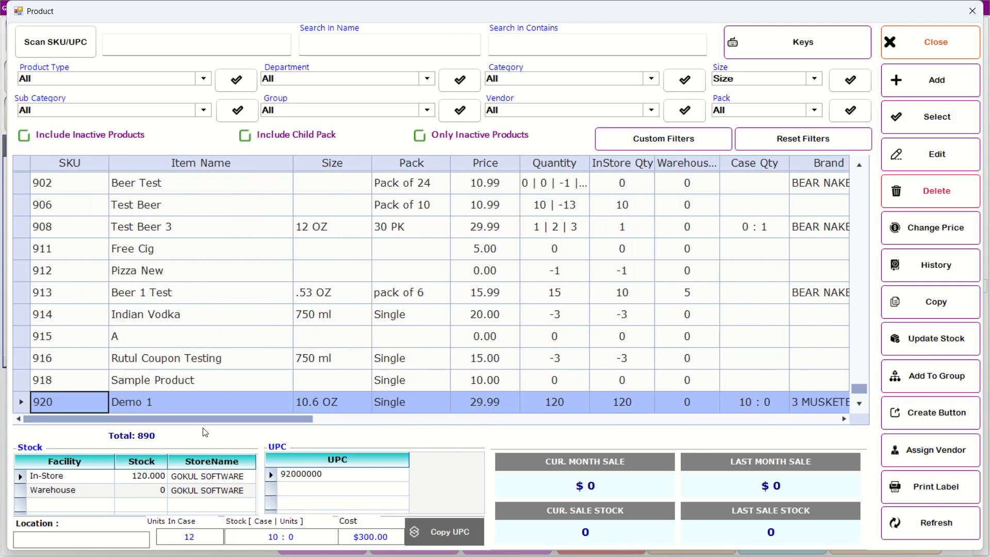
Add Demo 1 to the sale, skipping the license scan and confirming the age check, and remove it from the cart.
{"action": "left_click", "coordinate": [939, 118]}
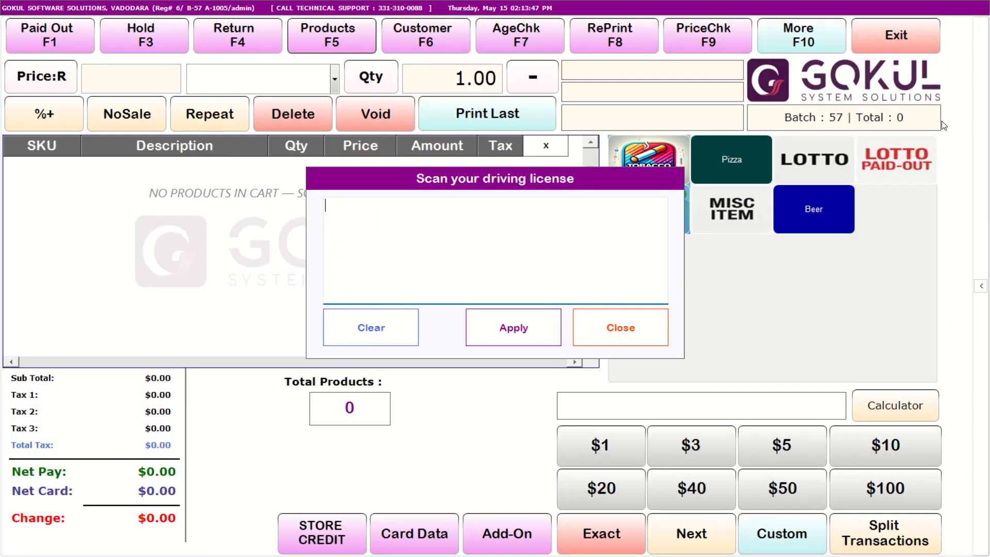
{"action": "left_click", "coordinate": [612, 328]}
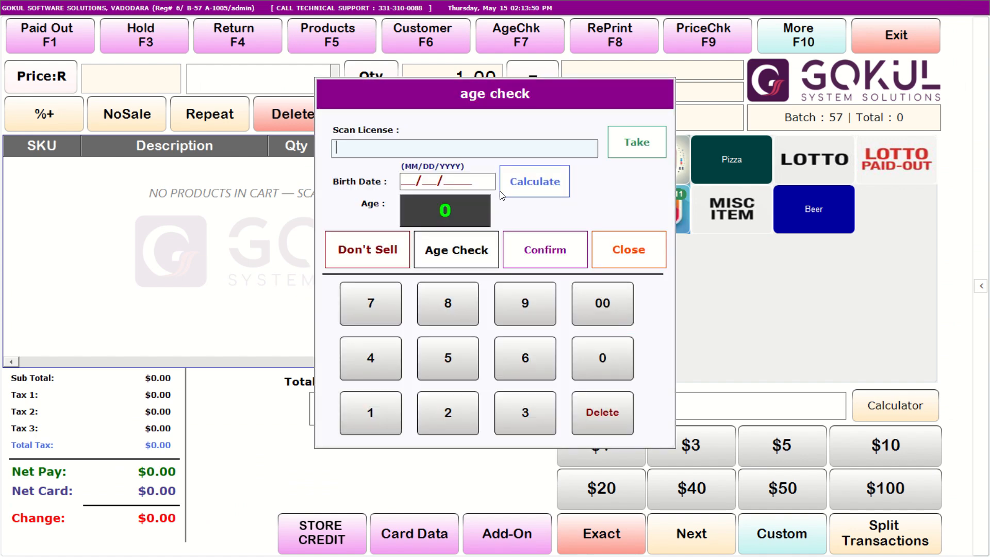
{"action": "left_click", "coordinate": [548, 242]}
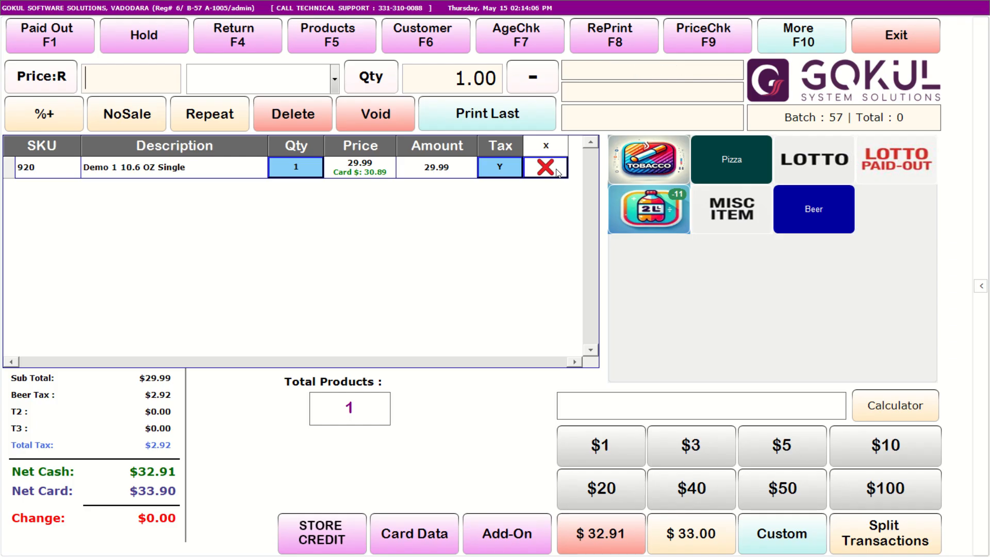
{"action": "left_click", "coordinate": [557, 172]}
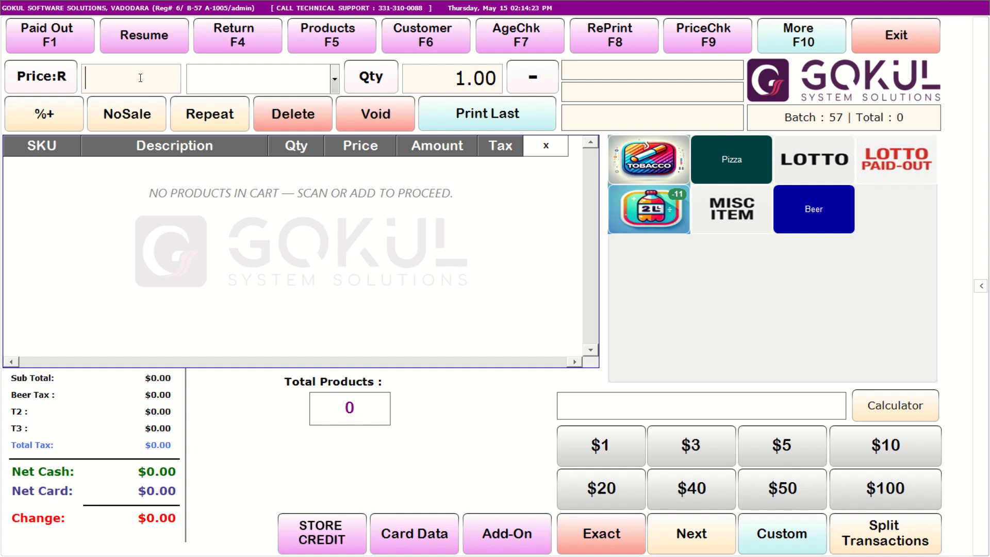
Look up UPC 08256209 at the register and decline copying the product from another store.
{"action": "type", "text": "08256209"}
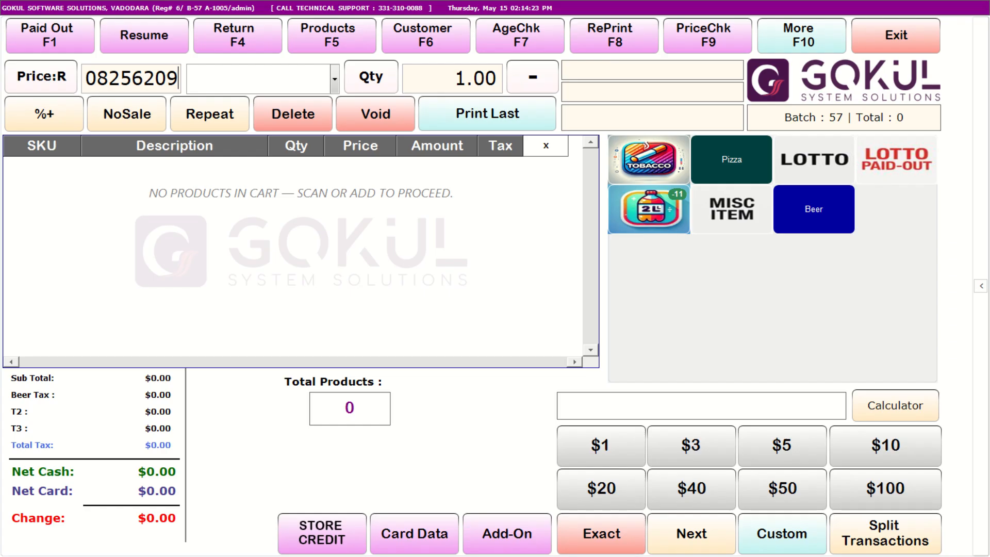
{"action": "key", "text": "Return"}
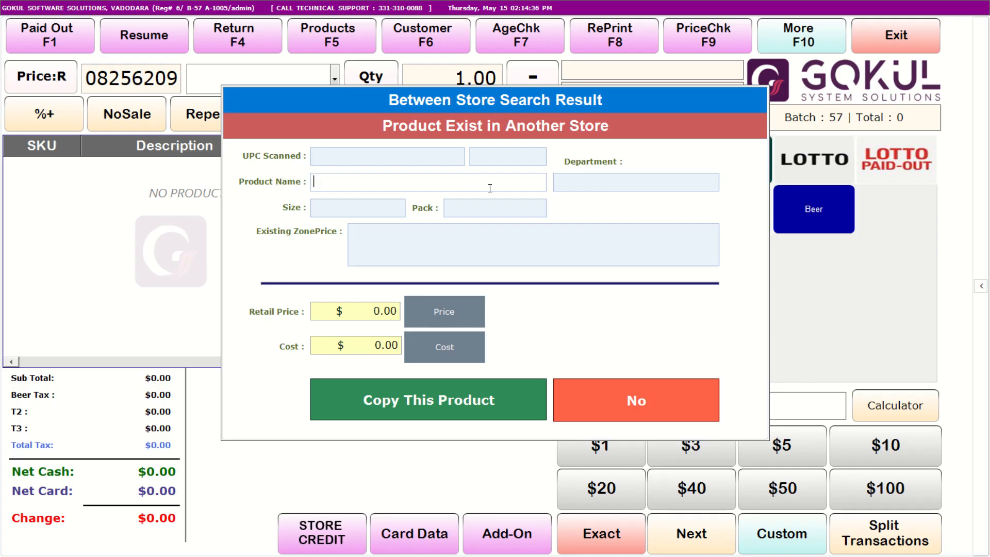
{"action": "left_click", "coordinate": [639, 395]}
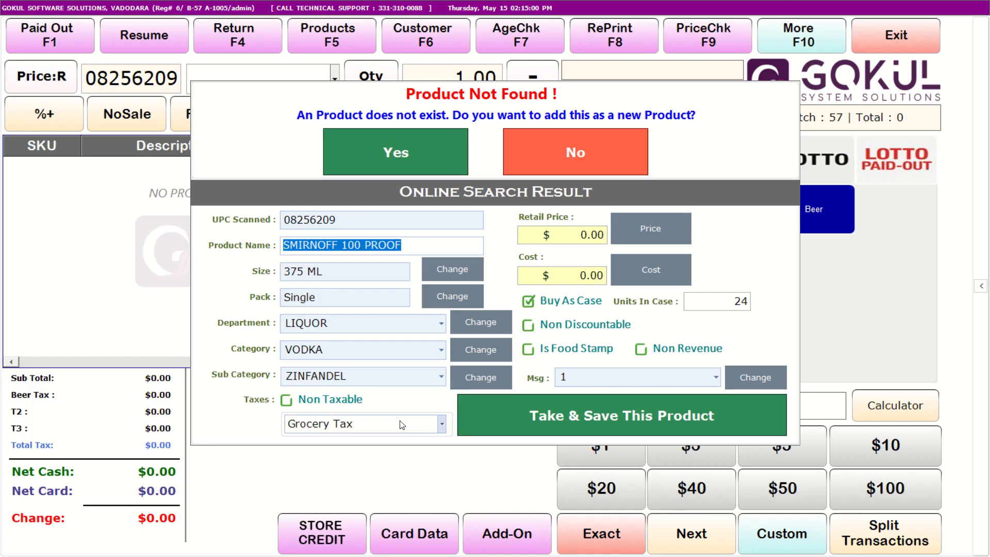
Set the SMIRNOFF 100 PROOF product's tax to Low Tax and its retail price to $10.99.
{"action": "left_click", "coordinate": [428, 431]}
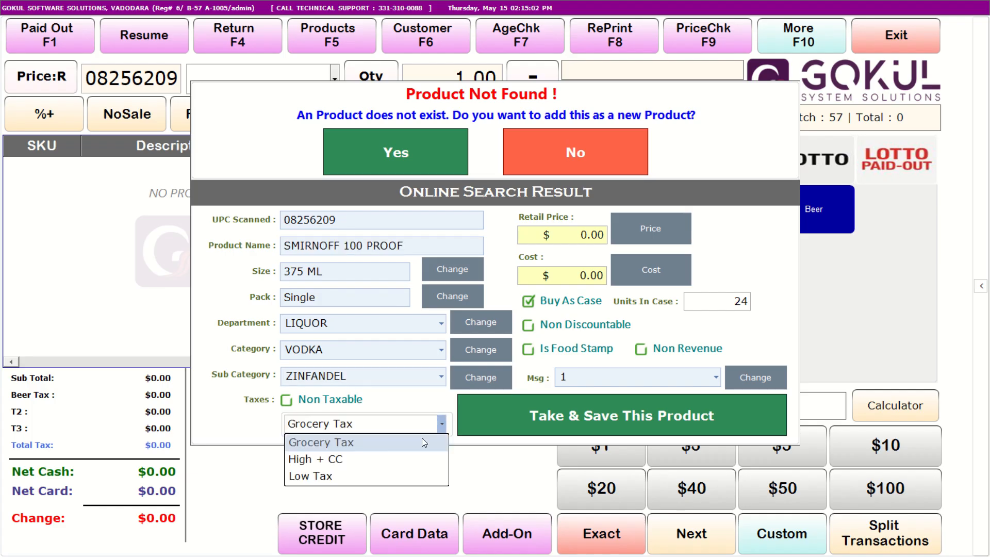
{"action": "left_click", "coordinate": [403, 476]}
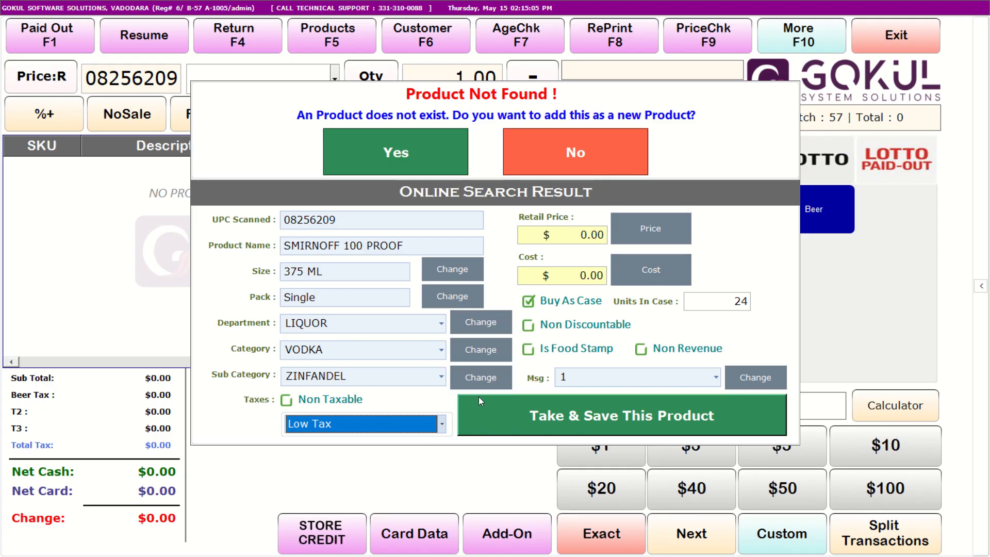
{"action": "left_click", "coordinate": [601, 237]}
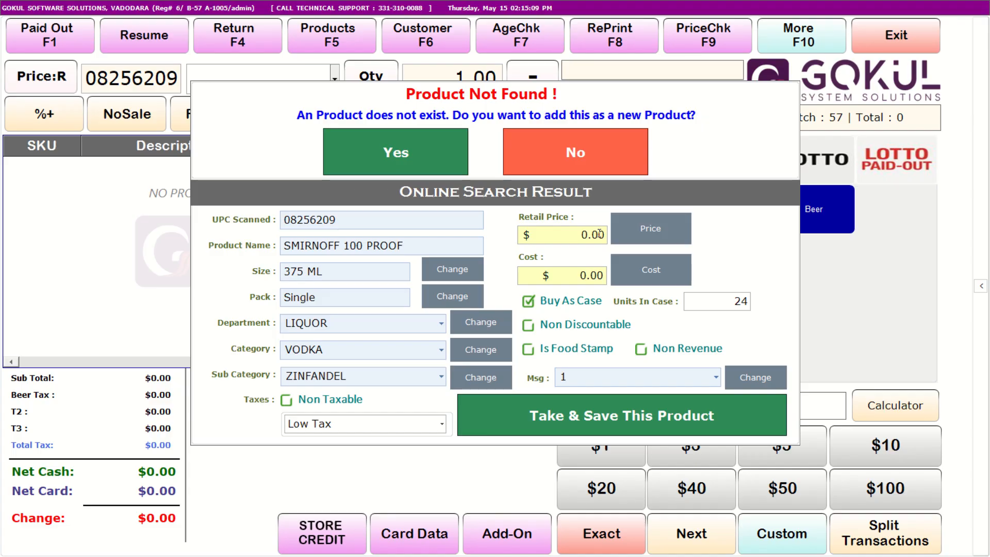
{"action": "key", "text": "BackSpace"}
{"action": "key", "text": "BackSpace"}
{"action": "type", "text": "1099"}
{"action": "key", "text": "BackSpace"}
{"action": "key", "text": "BackSpace"}
{"action": "key", "text": "BackSpace"}
{"action": "type", "text": "1"}
{"action": "key", "text": "Right"}
{"action": "key", "text": "Right"}
{"action": "key", "text": "Delete"}
{"action": "type", "text": "99"}
Set the product's cost to $5.00, and take and save it from the online search result.
{"action": "left_click", "coordinate": [594, 279]}
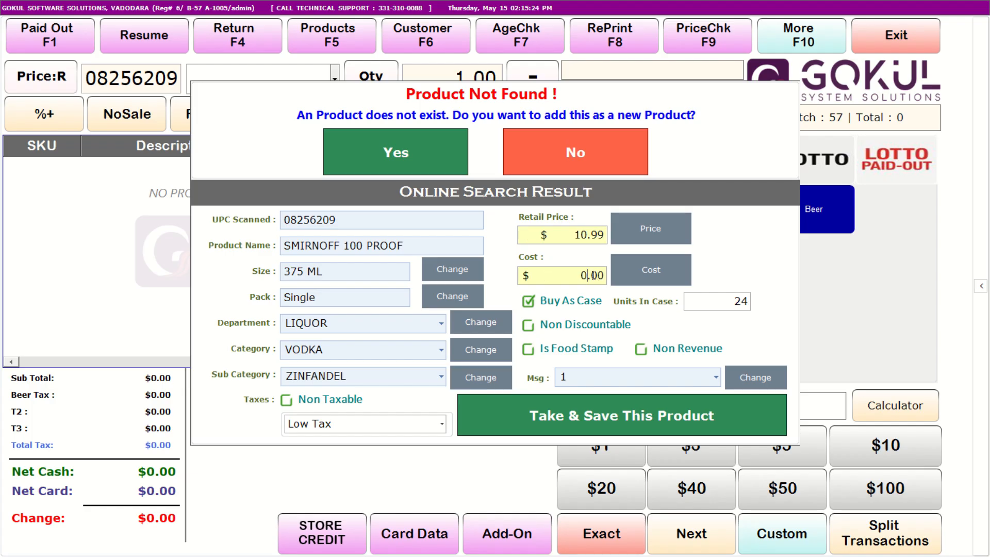
{"action": "key", "text": "BackSpace"}
{"action": "type", "text": "5"}
{"action": "left_click", "coordinate": [581, 419]}
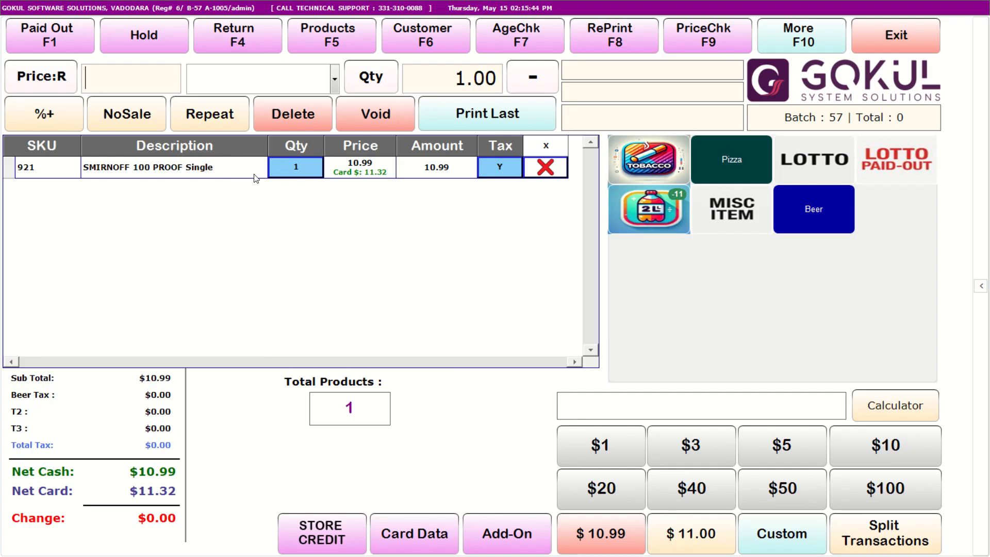
Find UPC 08256209 in the product list, open its item entry to examine the saved details, and return to the sale.
{"action": "left_click", "coordinate": [336, 32]}
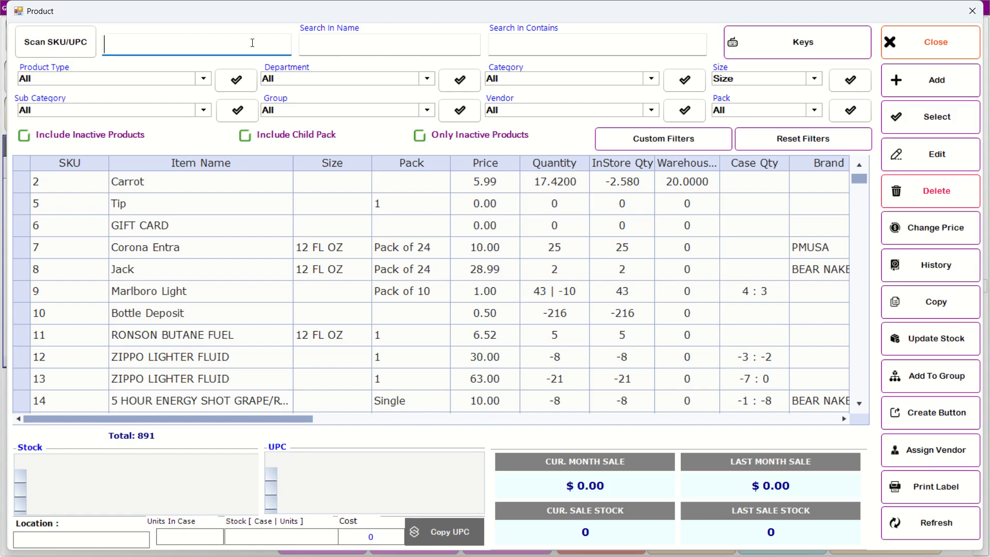
{"action": "type", "text": "08256209"}
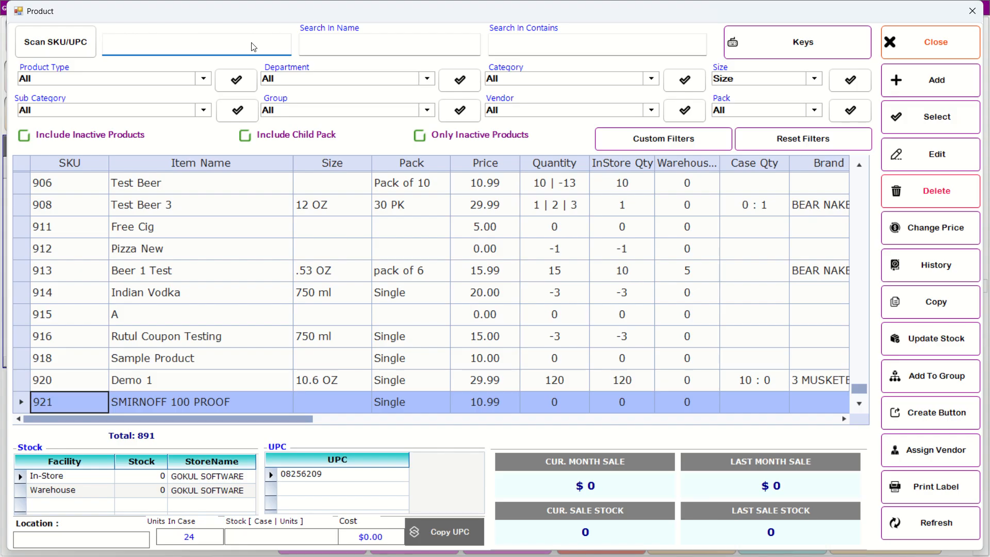
{"action": "double_click", "coordinate": [193, 401]}
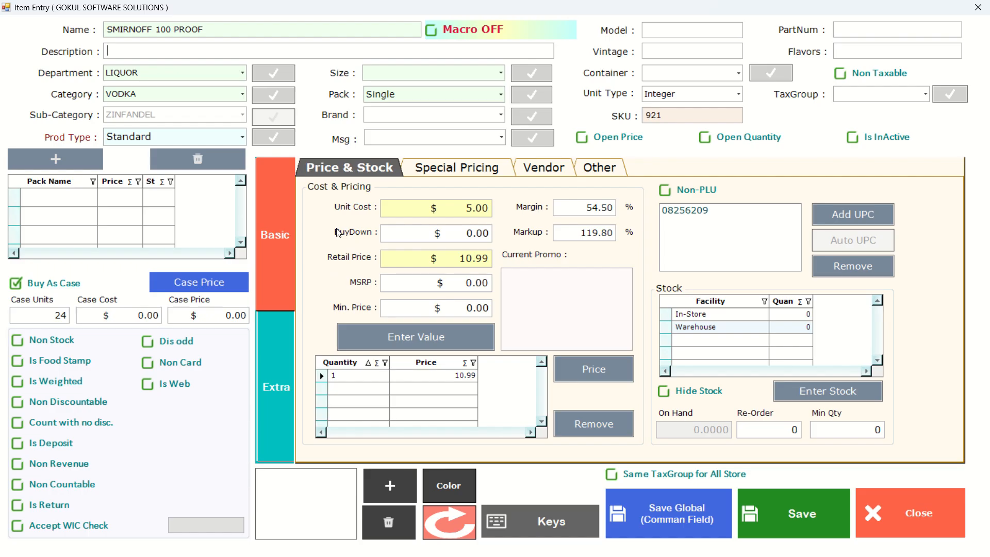
{"action": "left_click", "coordinate": [920, 531]}
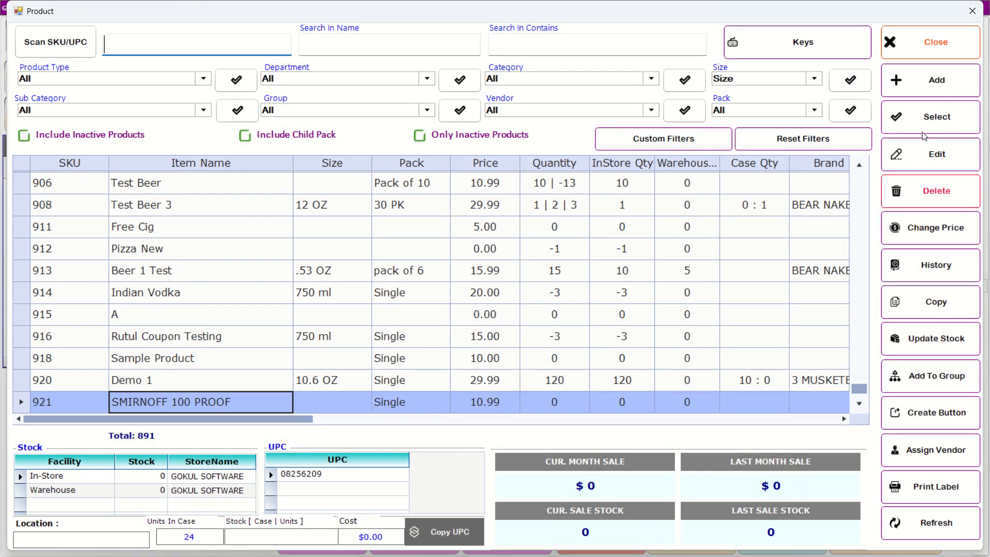
{"action": "left_click", "coordinate": [926, 51]}
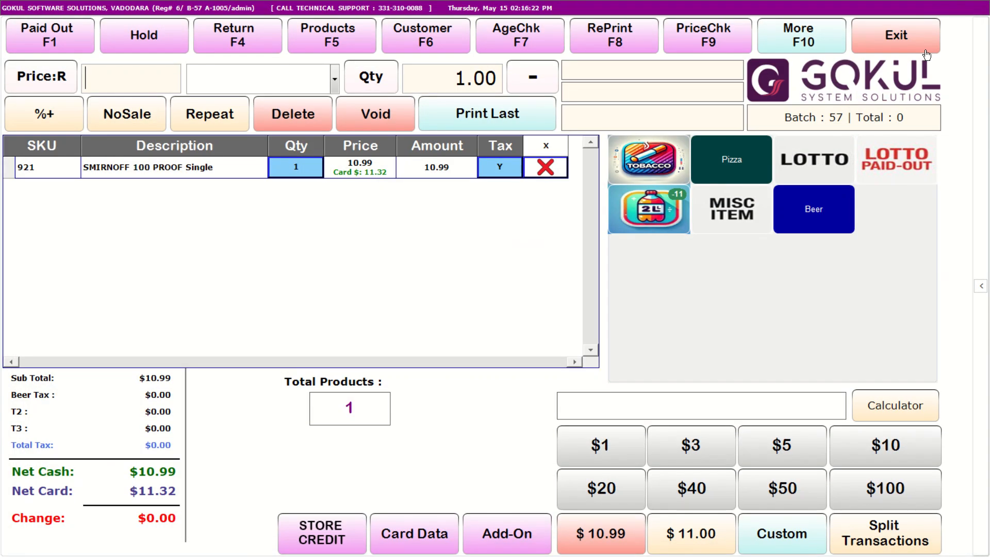